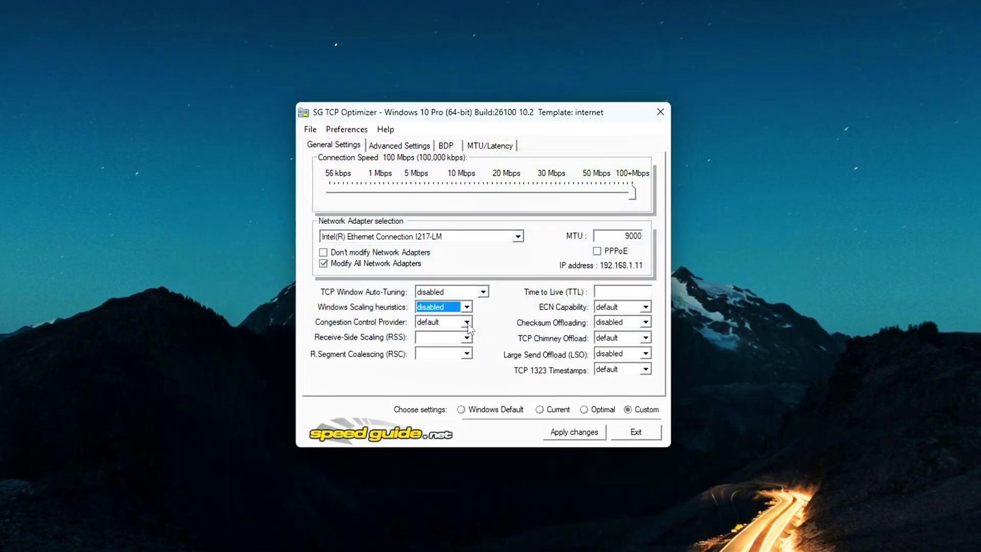
Set the Congestion Control Provider to ctcp and choose an option for Receive-Side Scaling (RSS).
click(467, 323)
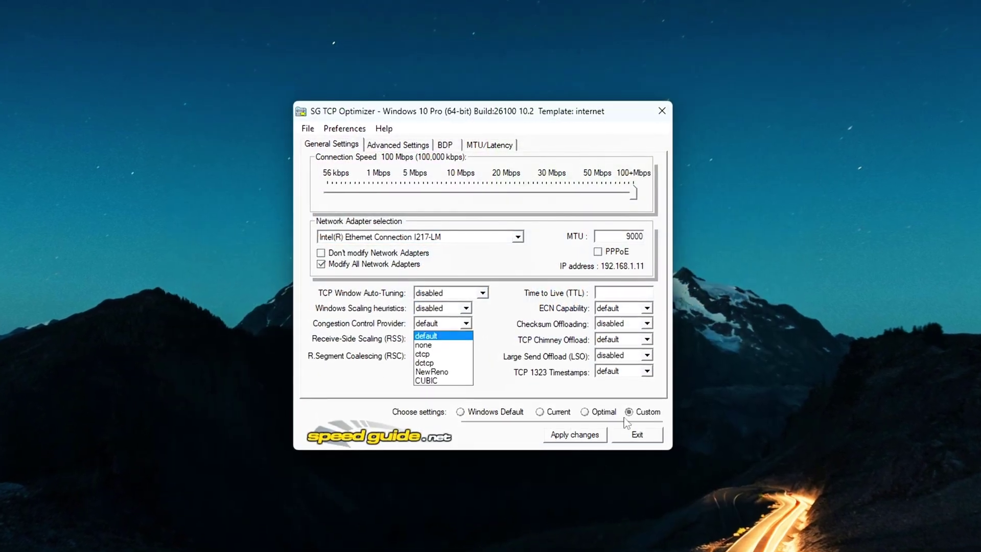
click(440, 364)
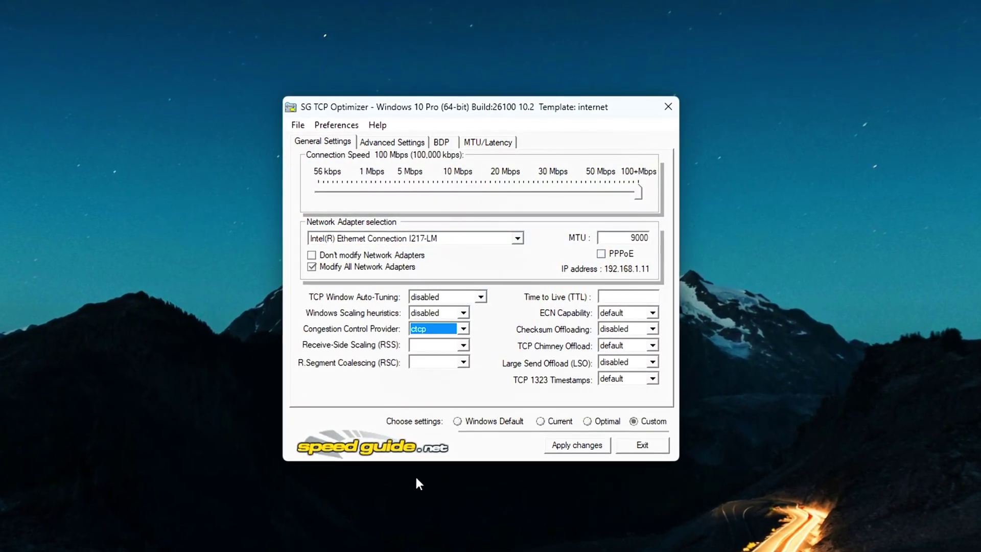
click(463, 343)
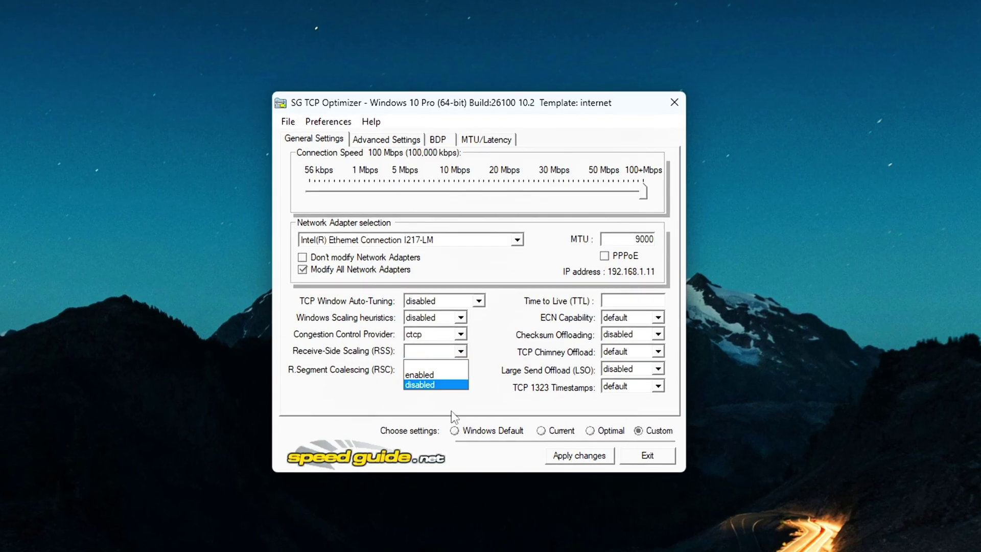
click(420, 373)
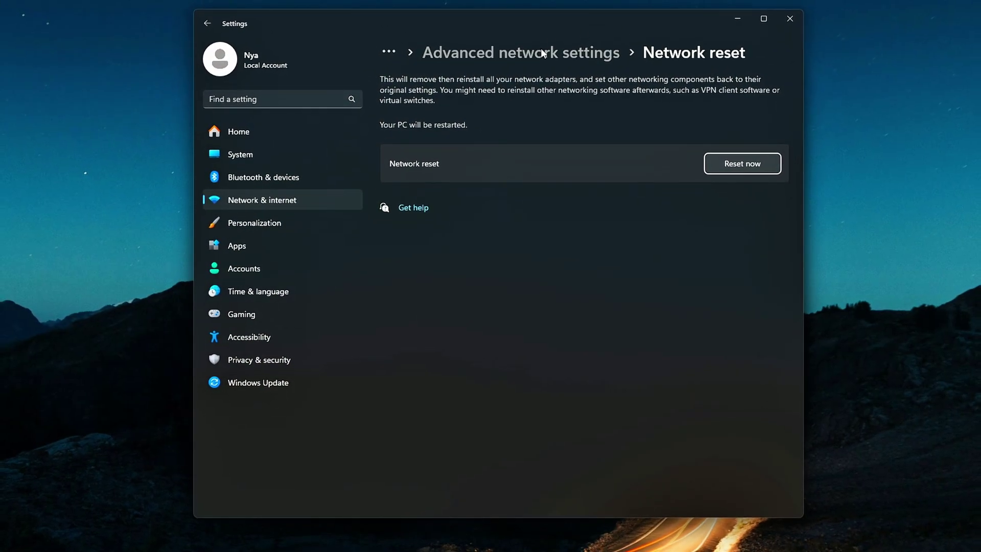
Expand the Ethernet adapter's details in the advanced network settings, then bring up the Network Connections window and close it.
click(541, 49)
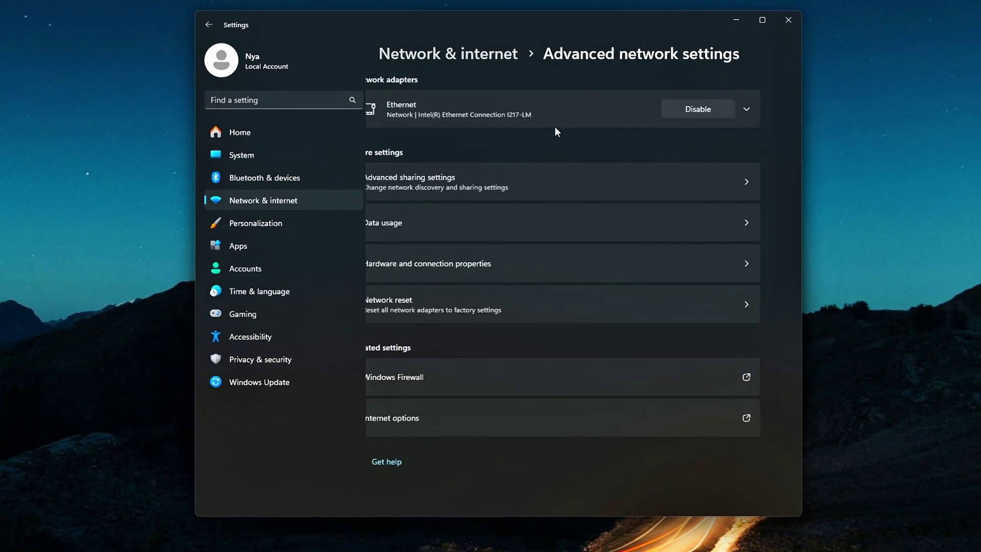
click(768, 110)
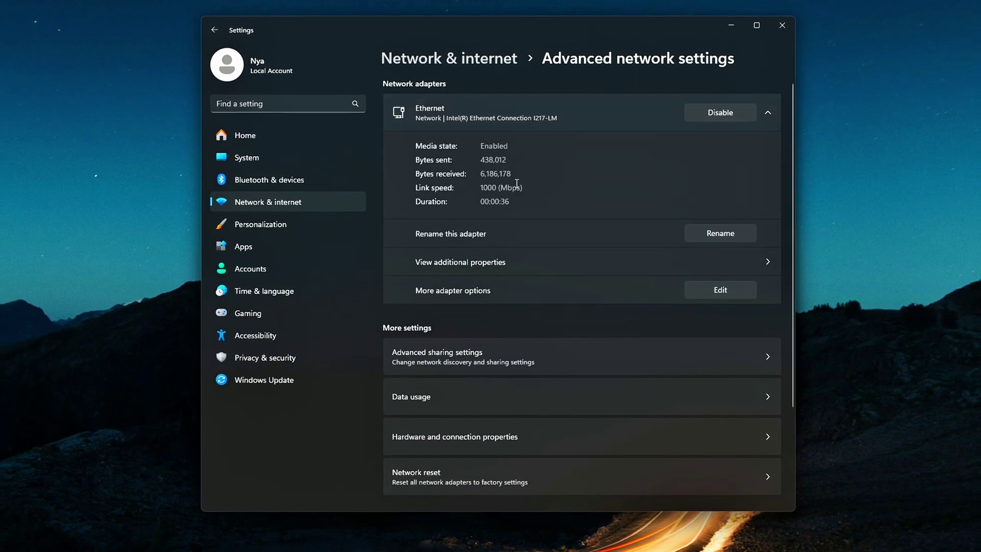
double_click(495, 201)
double_click(491, 175)
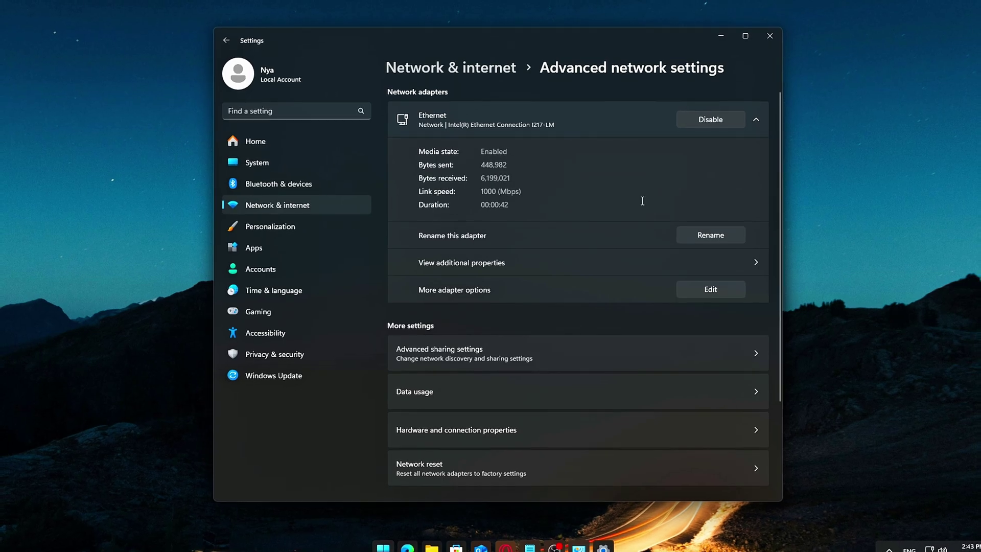
click(578, 545)
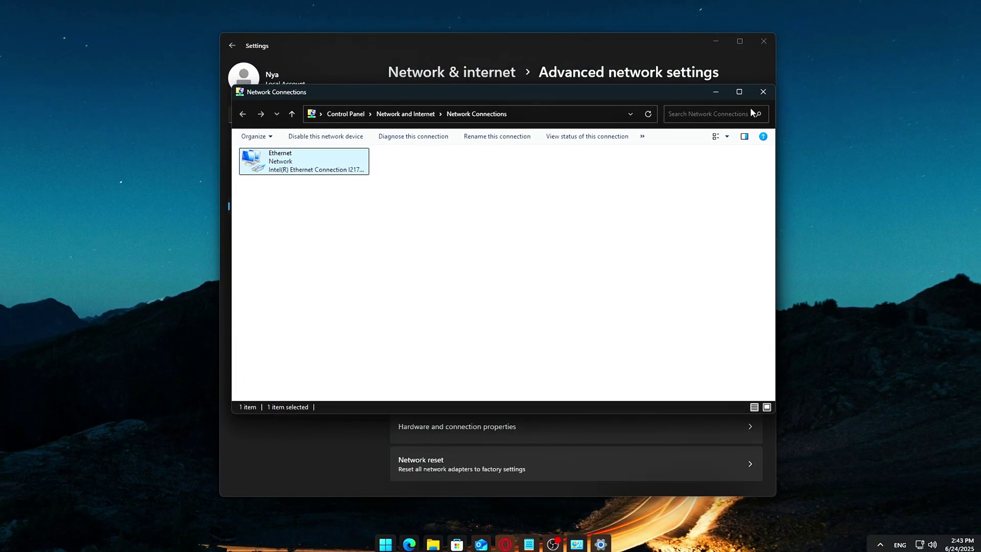
click(758, 88)
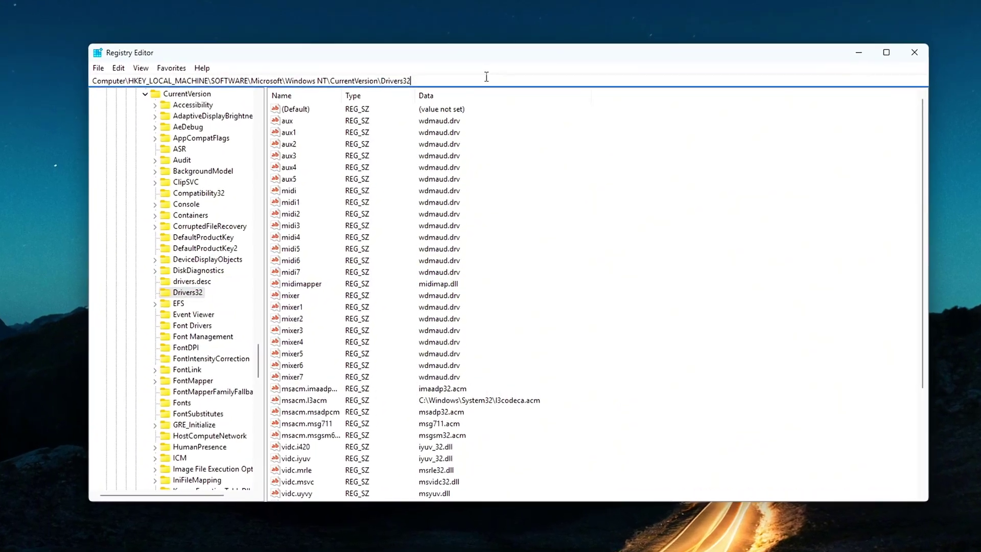
In Registry Editor, go to HKEY_LOCAL_MACHINE\SYSTEM\CurrentControlSet\Services\NDIS\Parameters and look over its values.
key(ctrl+a)
text(HKEY_LOCAL_MACHINE\SYSTEM\CurrentControlSet\Services\NDIS\Parameters)
key(Return)
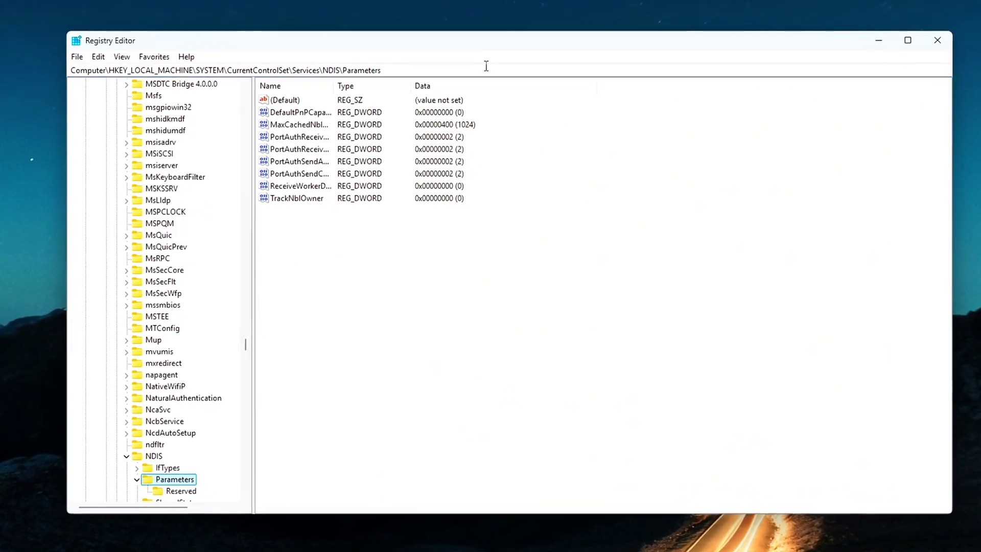
drag(332, 245, 248, 78)
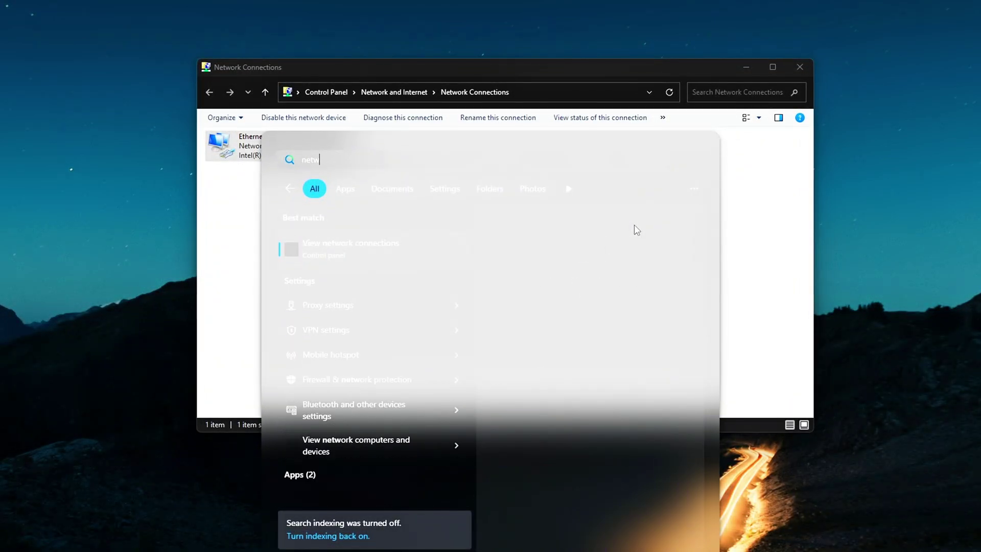
Search Windows for the network settings, expand the Ethernet adapter under Advanced network settings, and close Network Connections.
text(rk)
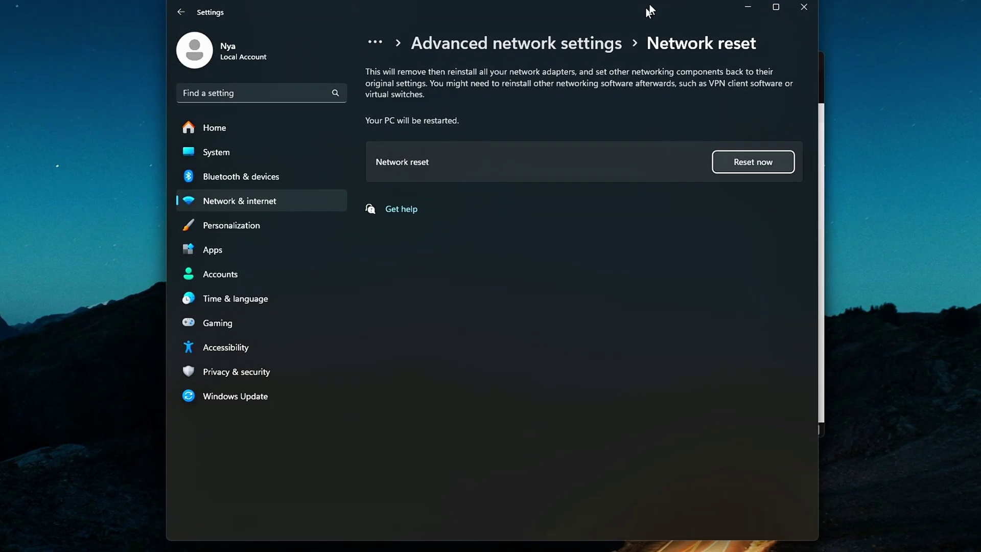
click(544, 41)
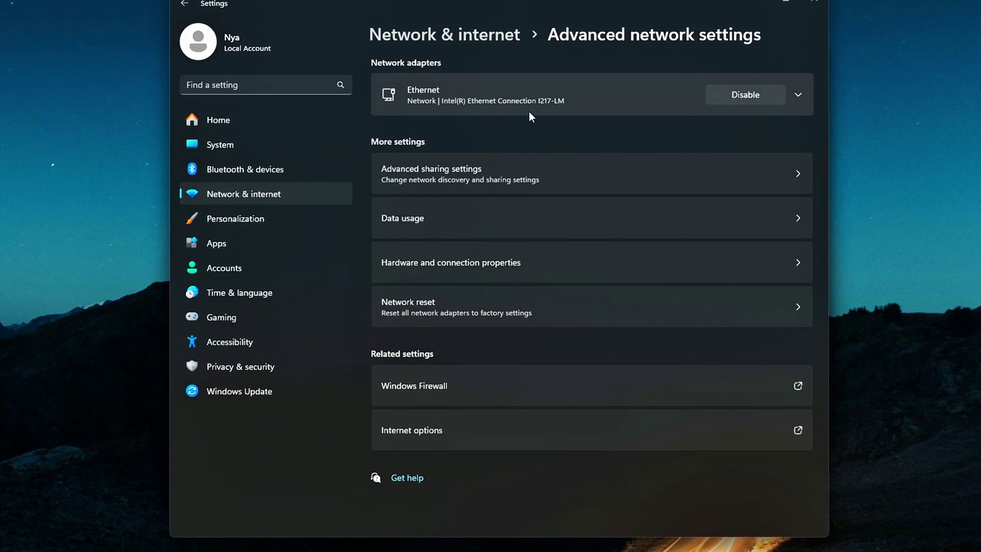
click(798, 93)
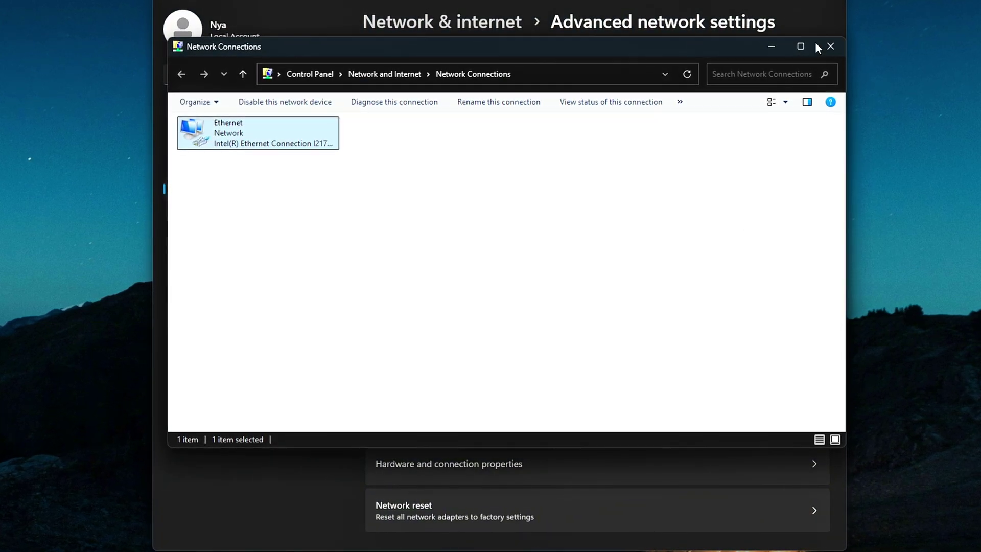
click(854, 44)
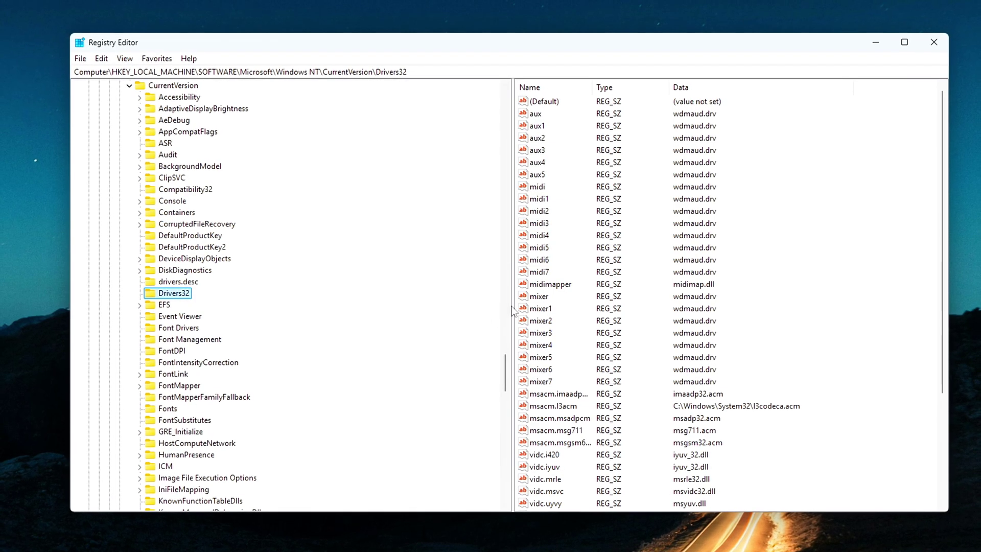
In Registry Editor, narrow the key tree and go to HKEY_LOCAL_MACHINE\SYSTEM\CurrentControlSet\Services\NDIS\Parameters.
drag(511, 305, 257, 291)
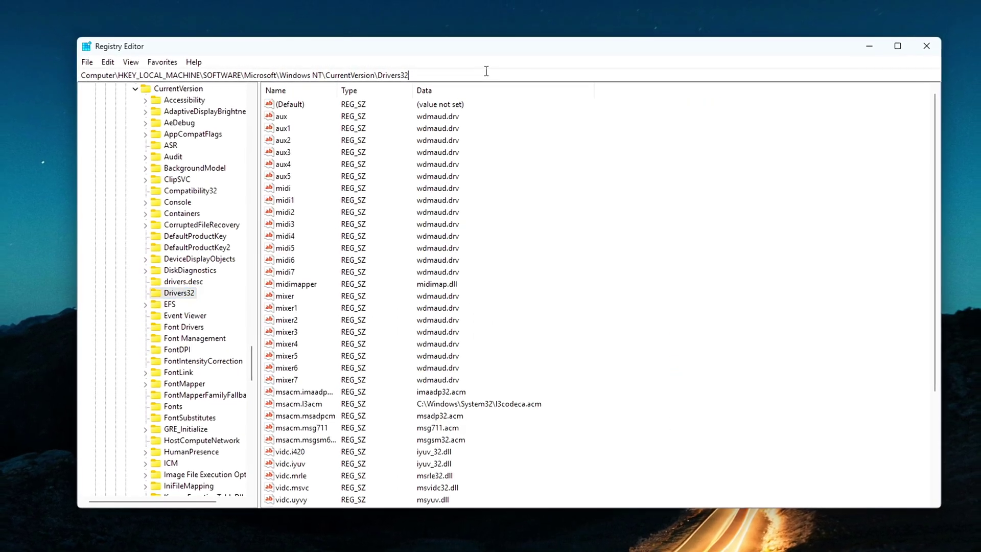
click(487, 71)
key(ctrl+a)
text(HKEY_LOCAL_MACHINE\SYSTEM\CurrentControlSet\Services\NDIS\Parameters)
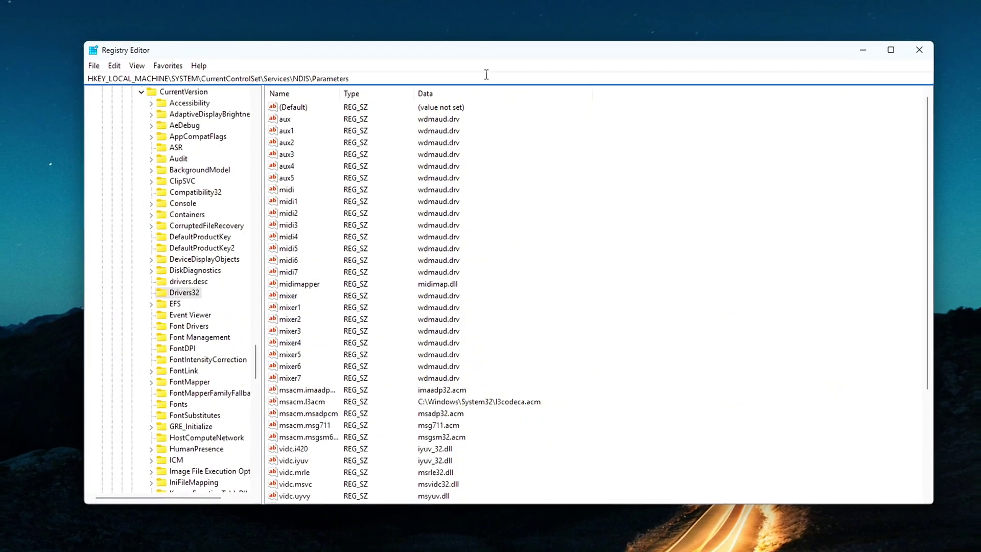
key(Return)
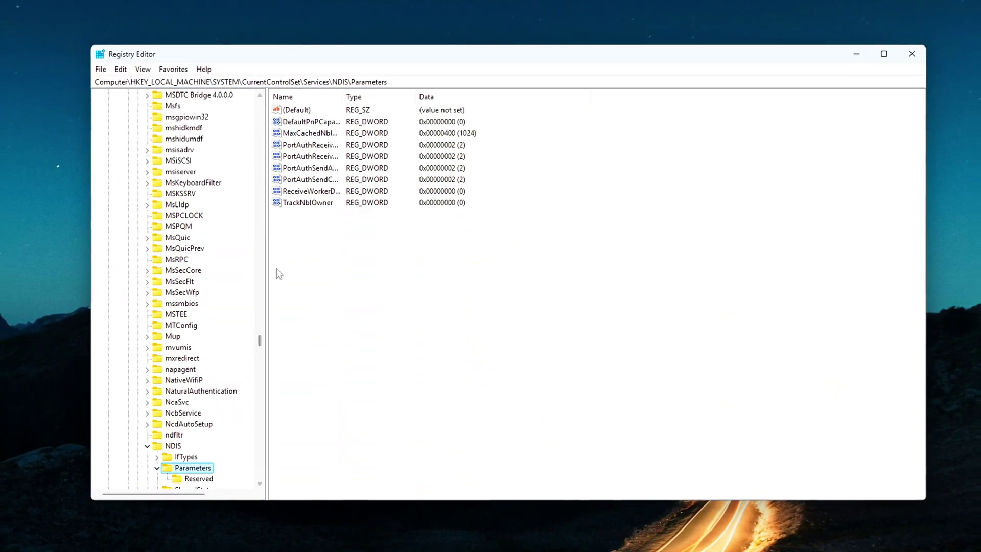
Delete the TrackNblOwner value from the NDIS Parameters key and confirm the deletion.
drag(350, 250, 311, 206)
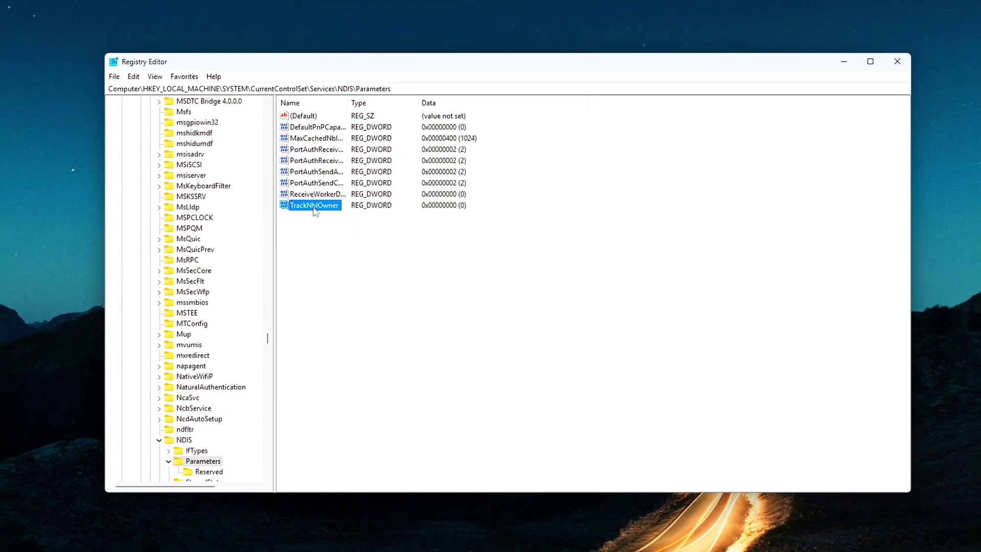
right_click(311, 205)
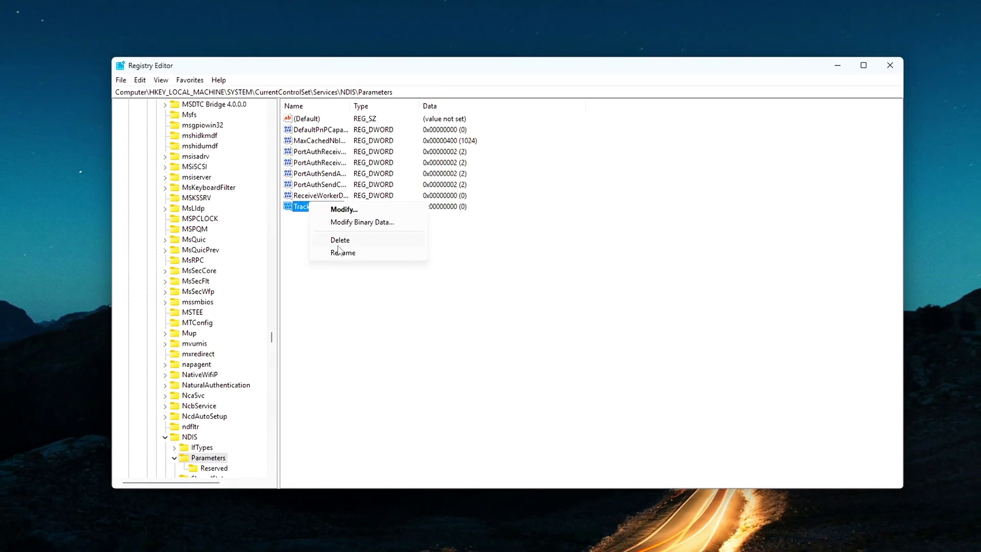
key(Escape)
right_click(330, 209)
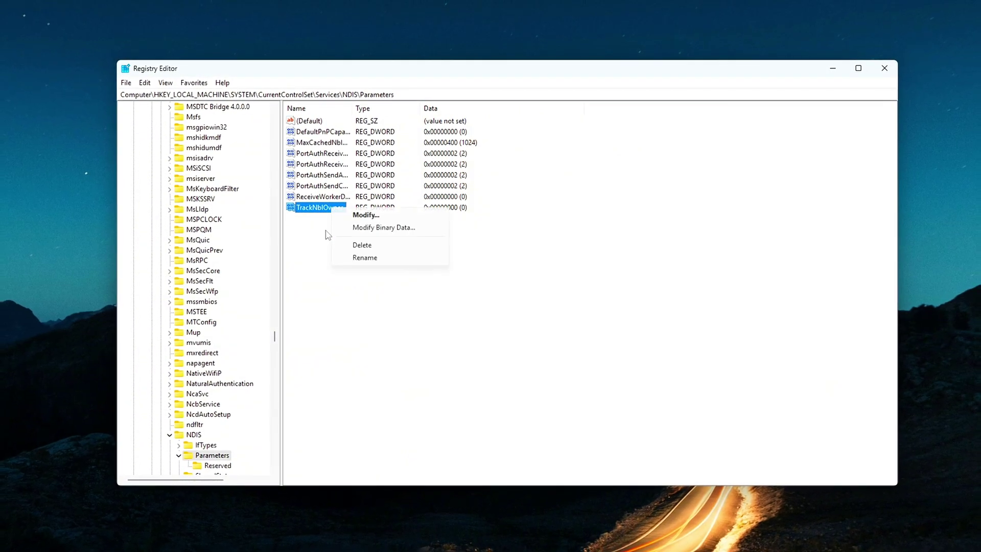
click(375, 245)
click(555, 270)
Create a new DWORD (32-bit) value named TrackNblOwner in the NDIS Parameters key.
right_click(437, 317)
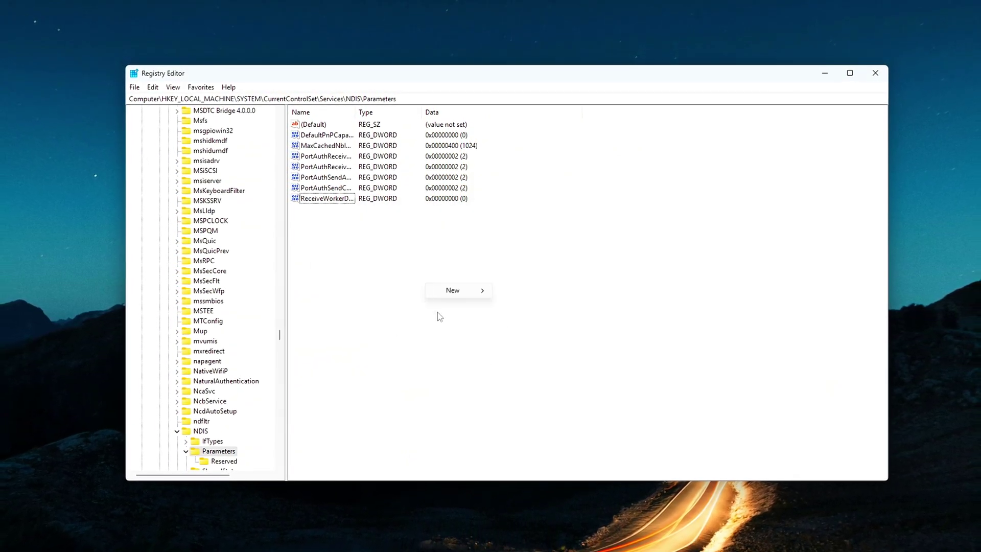
mouse_move(475, 290)
click(544, 337)
text(TrackNblOwner)
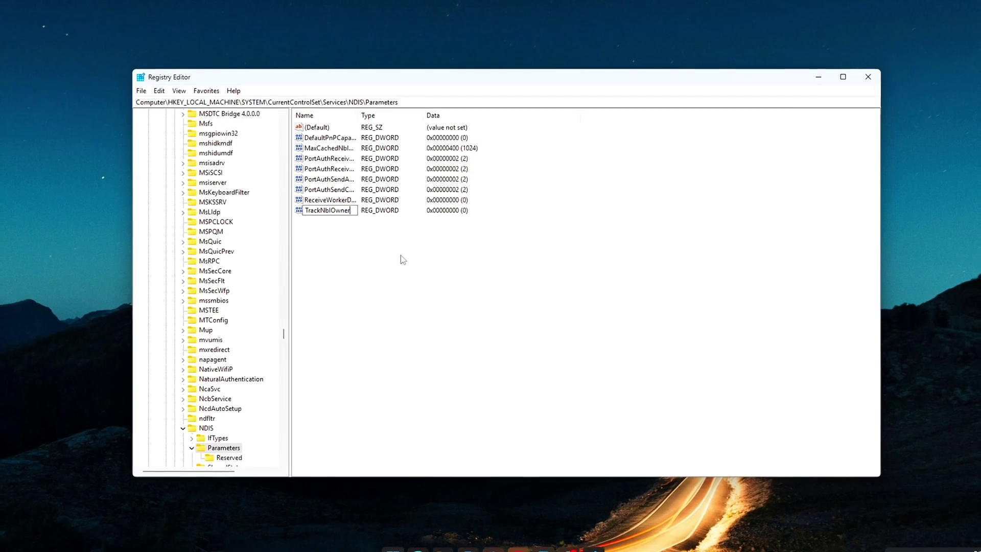
key(Return)
Set TrackNblOwner's value data to 0 with a hexadecimal base.
key(Return)
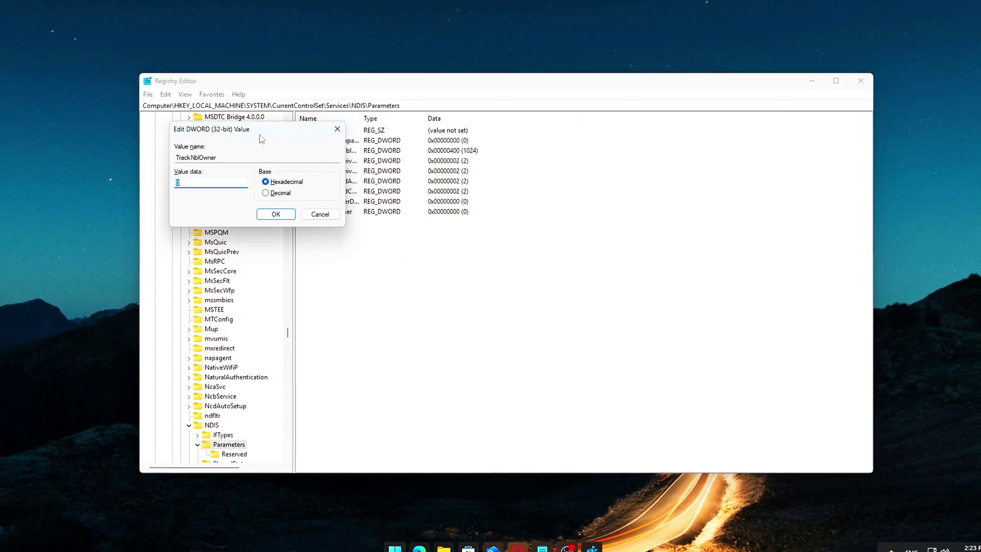
drag(260, 134, 513, 244)
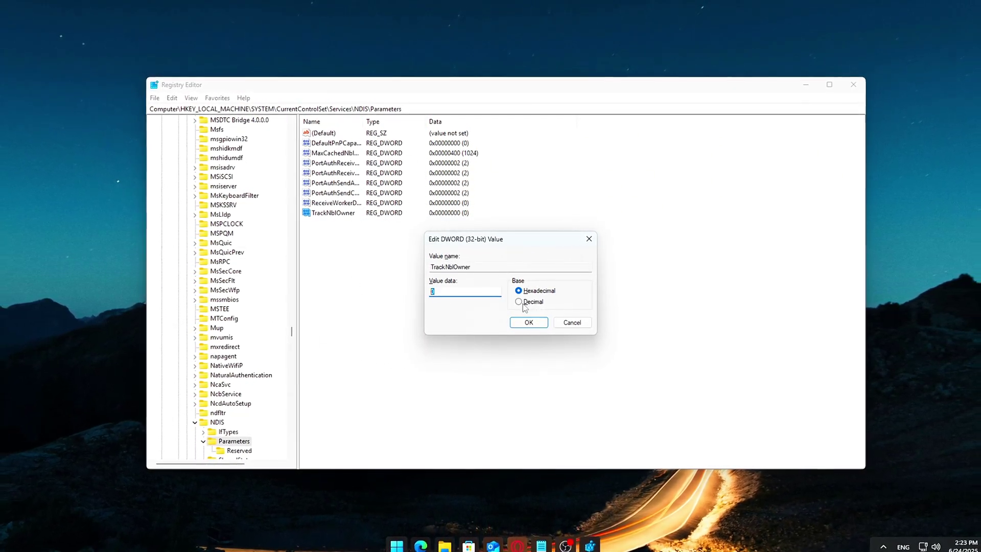
click(537, 290)
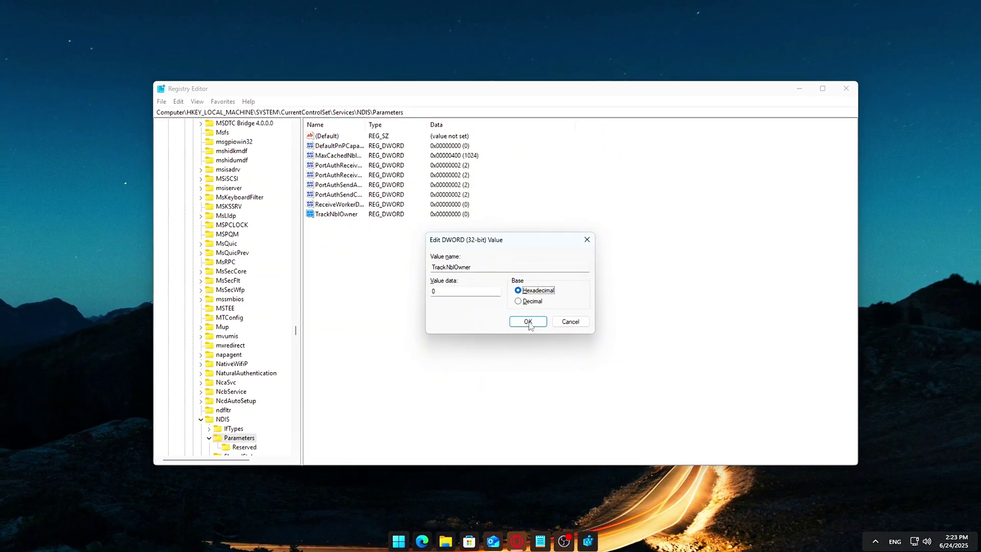
click(528, 322)
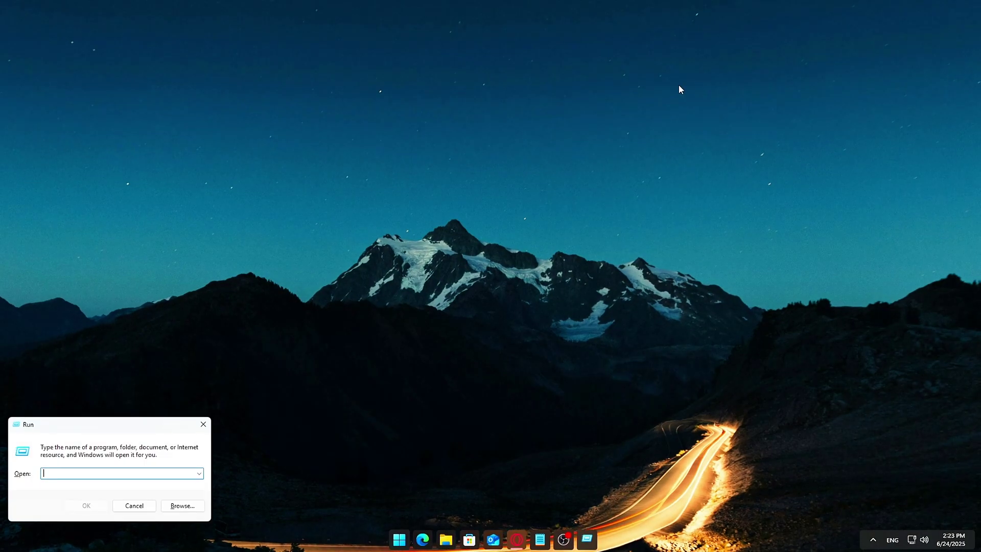
Launch Registry Editor with the regedit run command, then shrink its window and key tree.
drag(105, 430, 442, 284)
text(regedit)
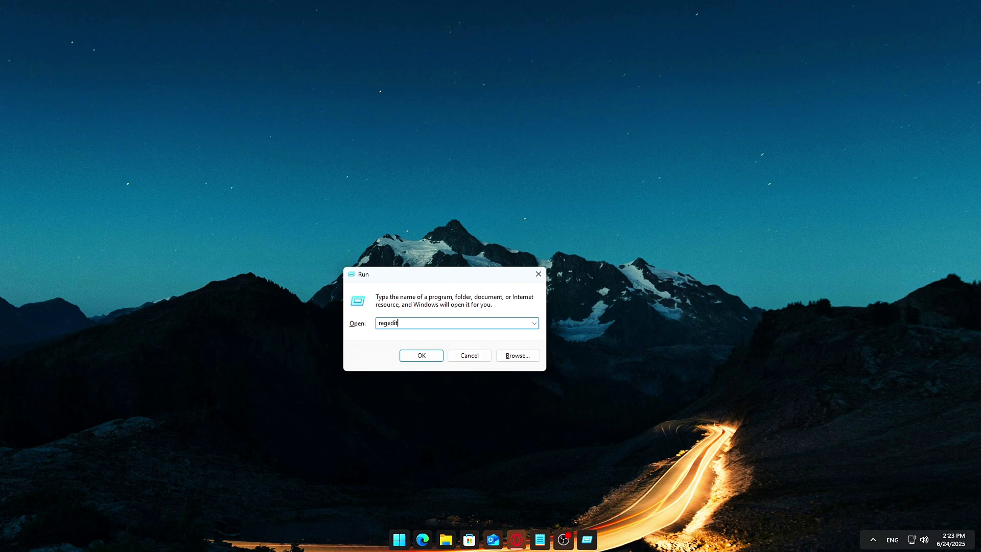
key(Return)
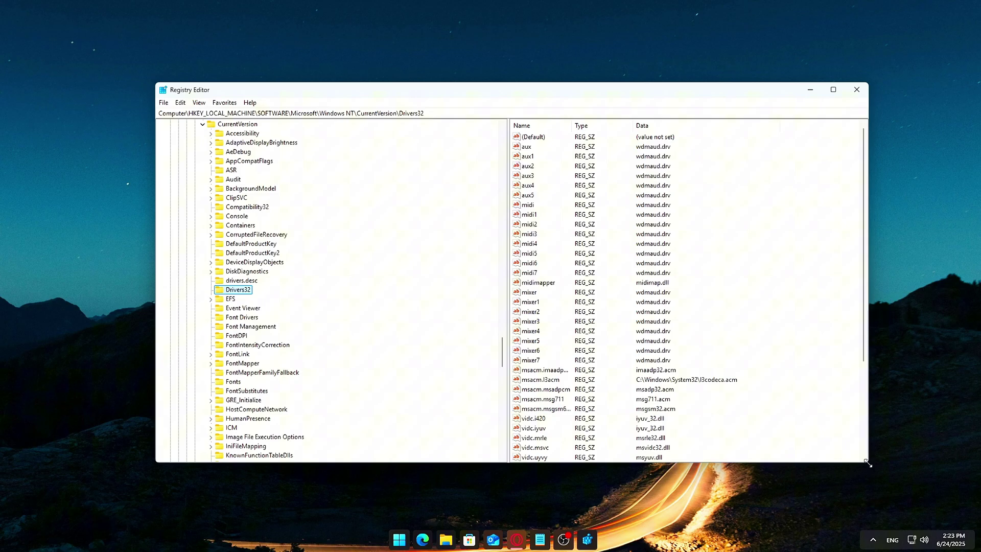
drag(879, 486, 851, 466)
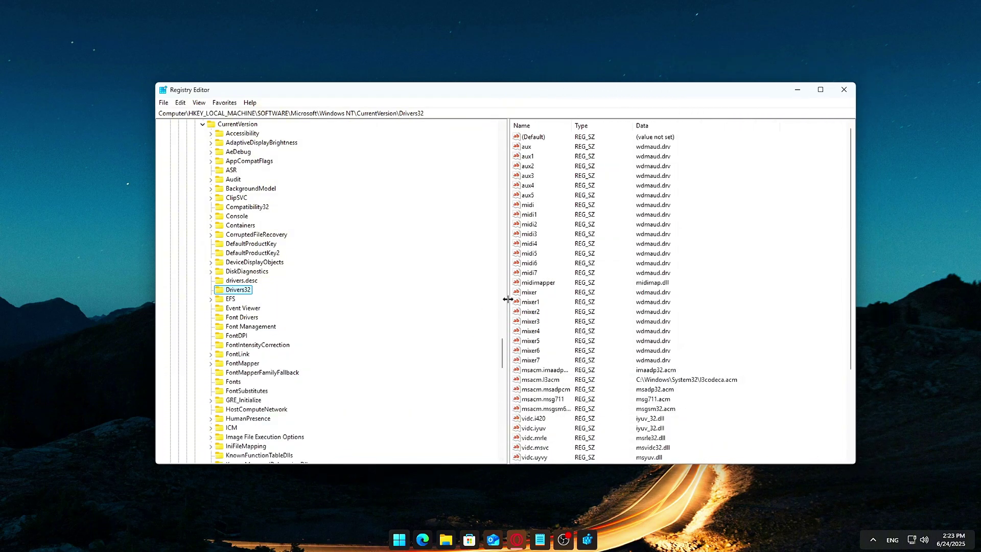
drag(508, 299, 301, 290)
Replace the registry path with HKEY_LOCAL_MACHINE\SYSTEM\CurrentControlSet\Services\NDIS\Parameters and go to that key.
double_click(487, 112)
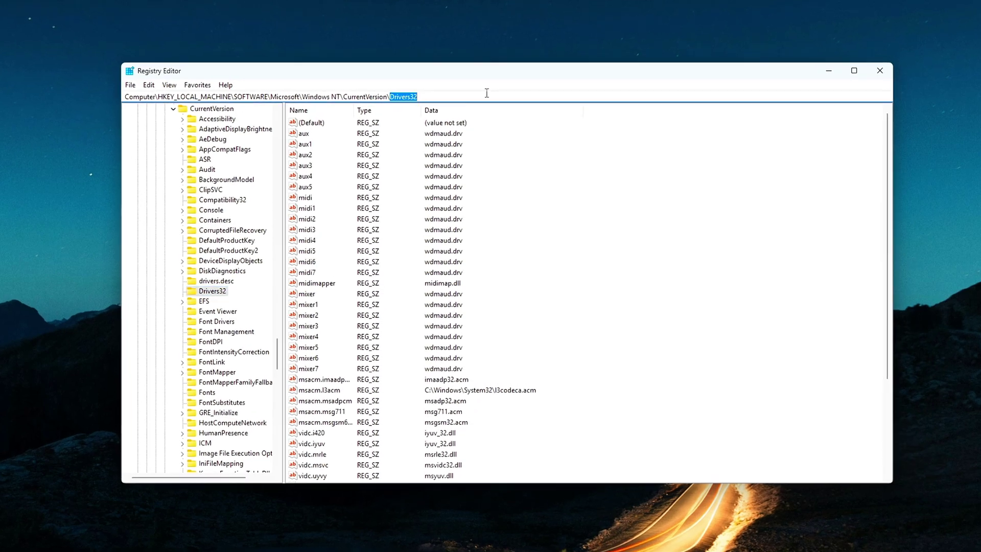
key(ctrl+a)
key(BackSpace)
text(HKEY_LOCAL_MACHINE\SYSTEM\CurrentControlSet\Services\NDIS\Parameters)
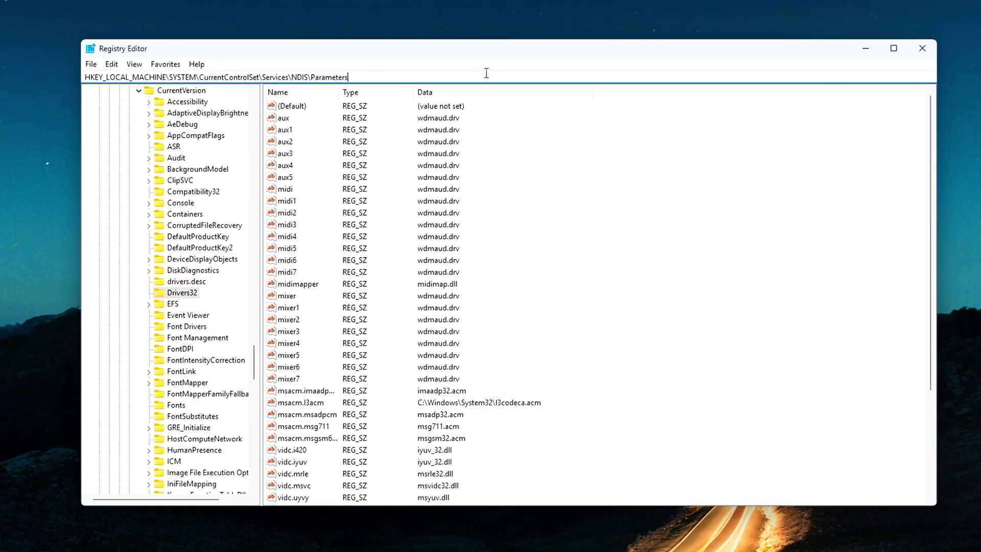
key(Return)
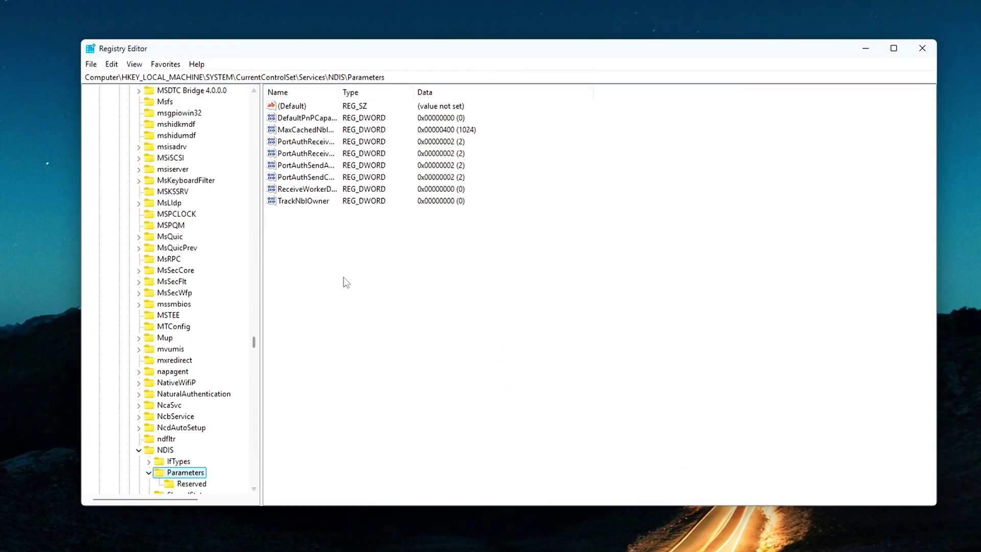
Remove the existing TrackNblOwner entry under NDIS Parameters and confirm its removal.
drag(346, 251, 306, 79)
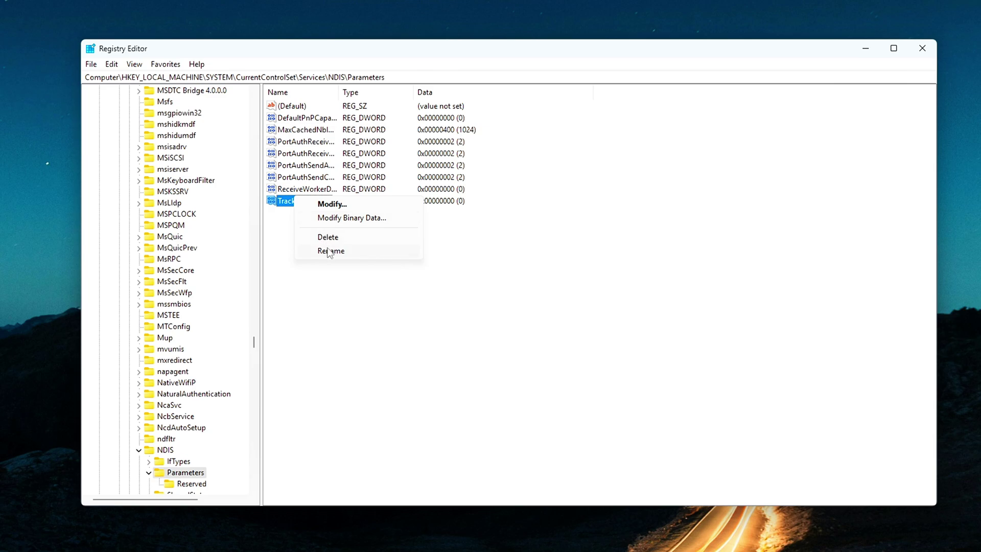
click(365, 242)
click(585, 267)
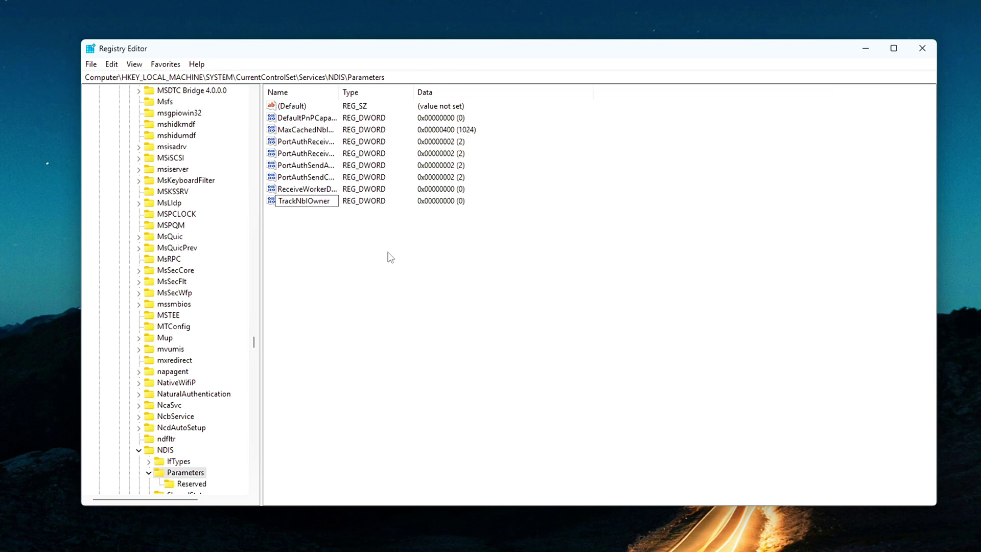
Confirm TrackNblOwner as the new DWORD's name and set its value data to 0 with a hexadecimal base.
key(Return)
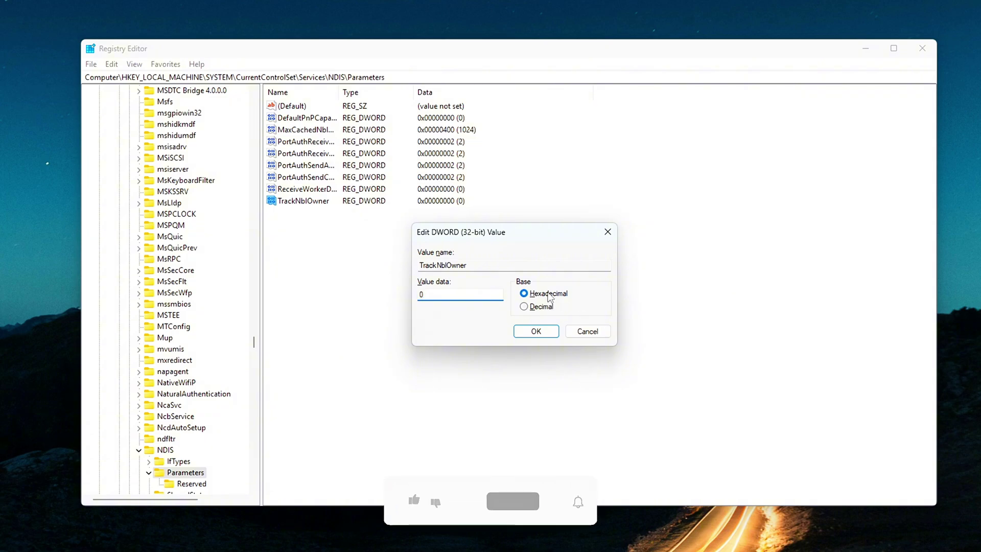
click(536, 331)
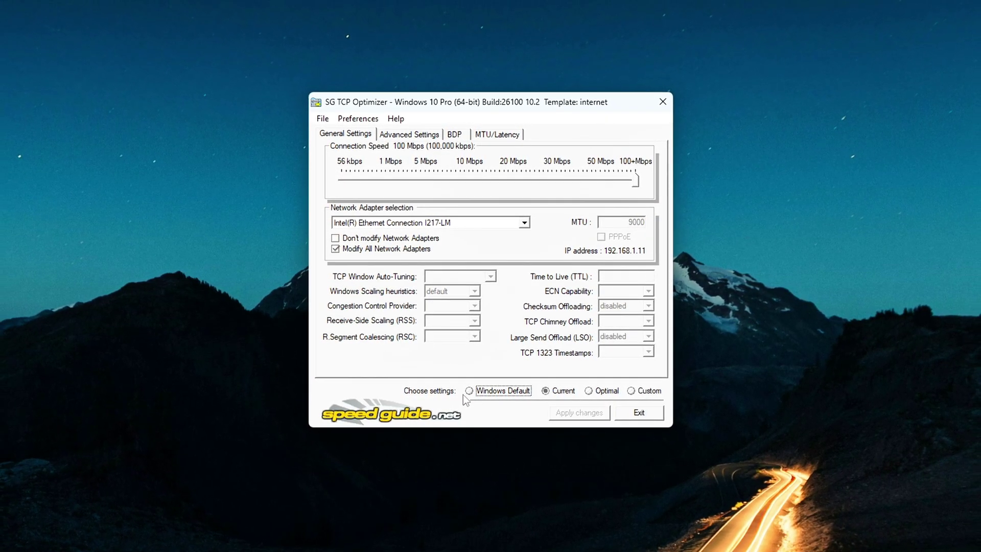
In SG TCP Optimizer, choose custom settings, pick the Intel(R) Ethernet Connection I217-LM adapter, and toggle Modify All Network Adapters.
click(635, 392)
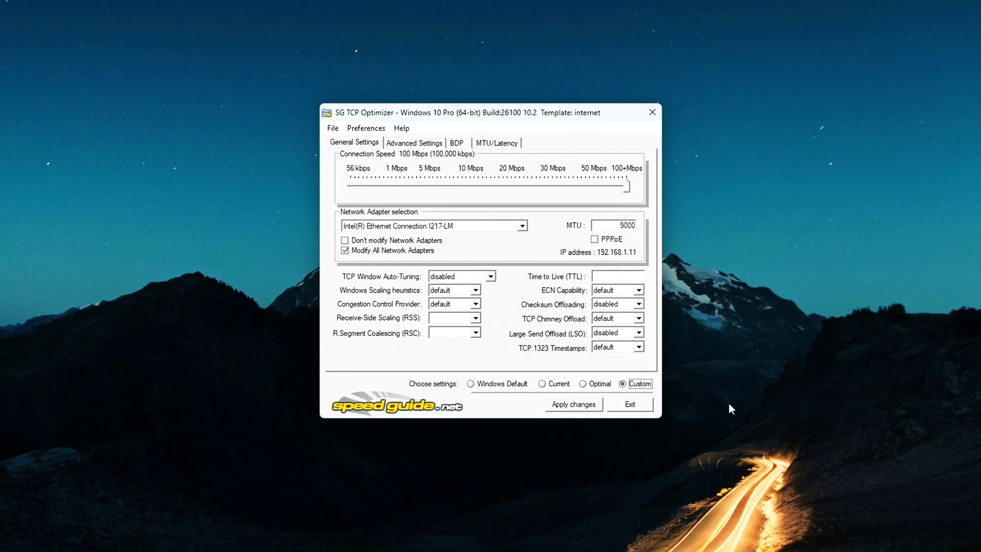
click(519, 226)
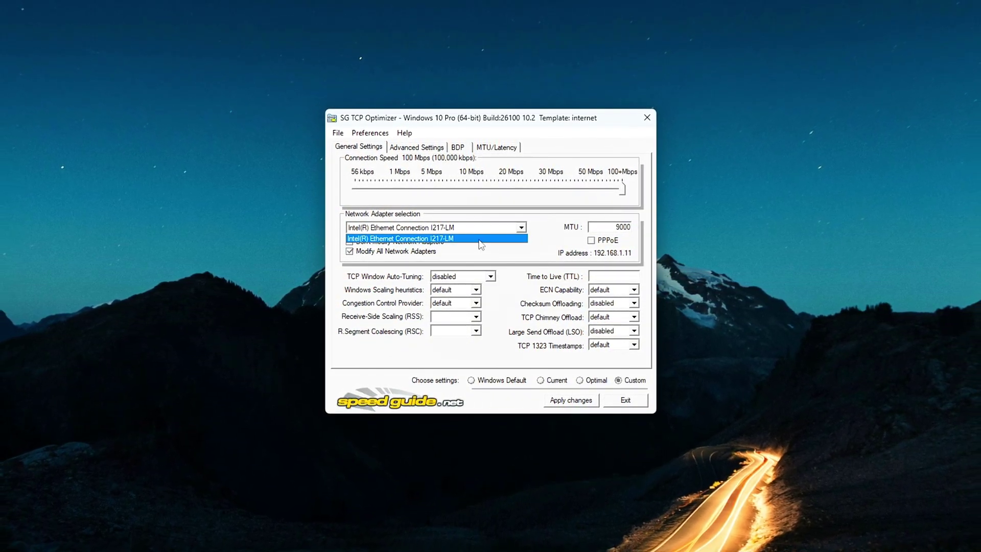
click(452, 240)
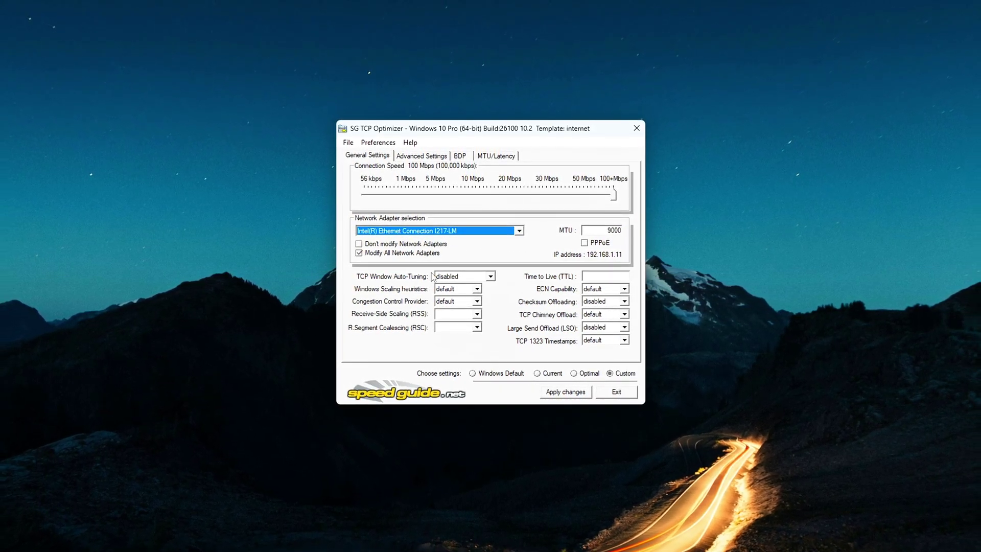
click(360, 252)
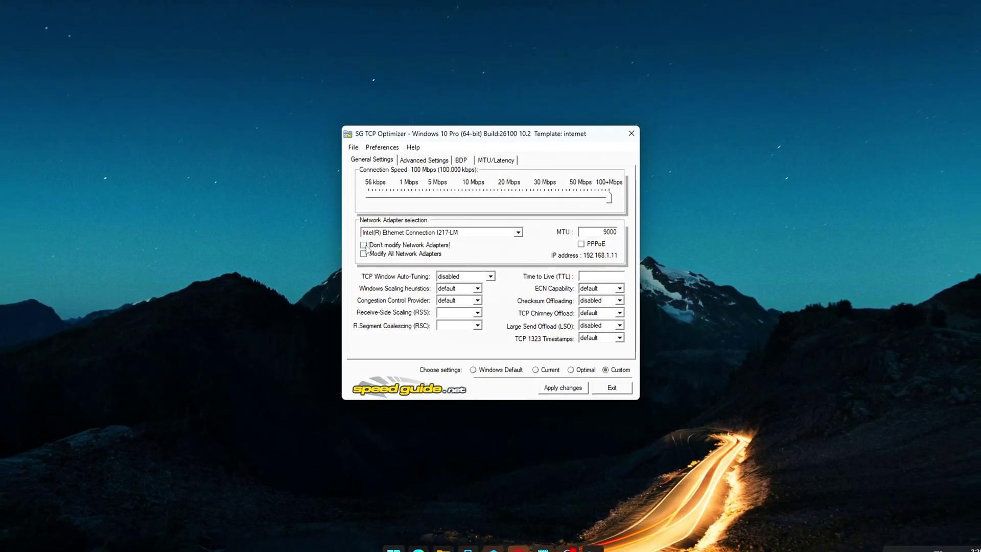
click(363, 254)
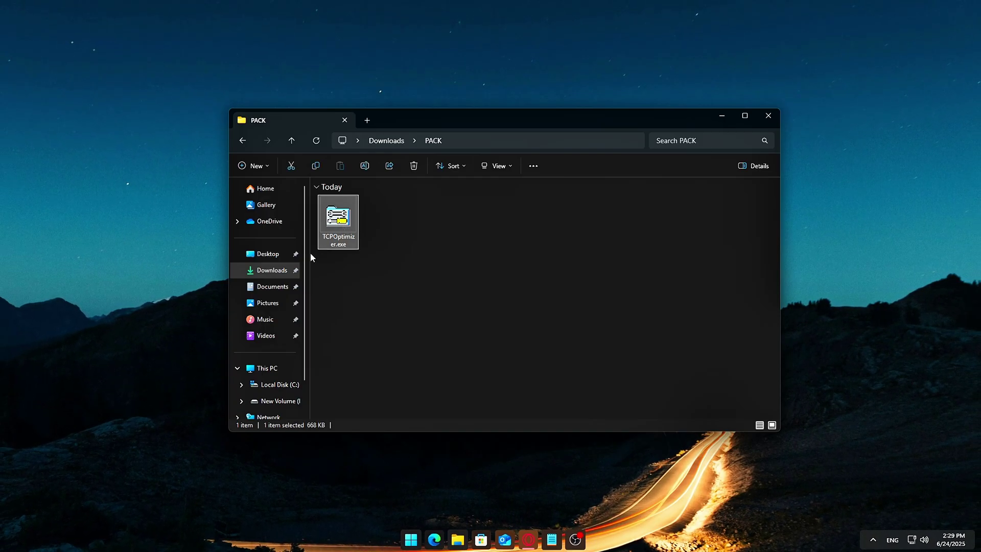
Run TCPOptimizer.exe from the PACK folder as administrator, then close the folder window.
right_click(347, 226)
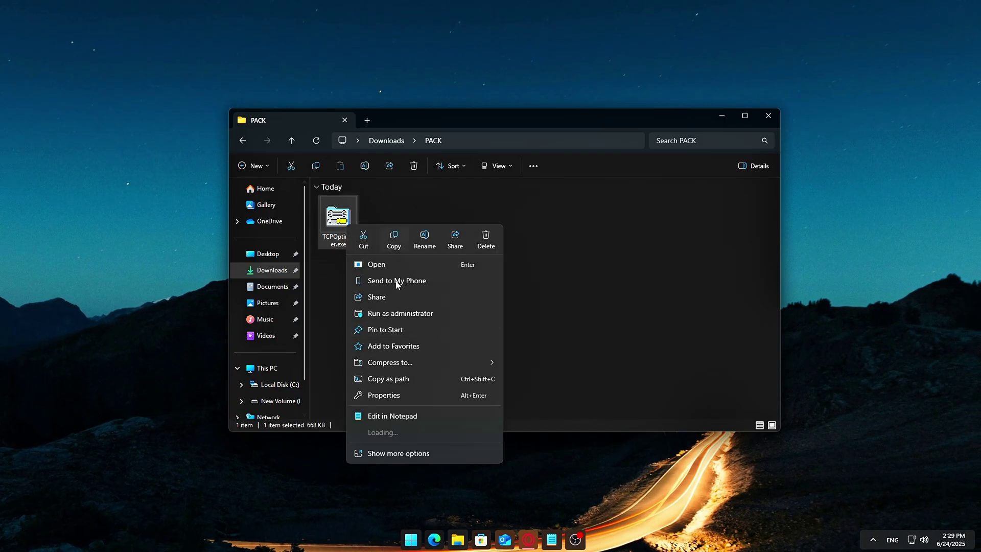
click(400, 313)
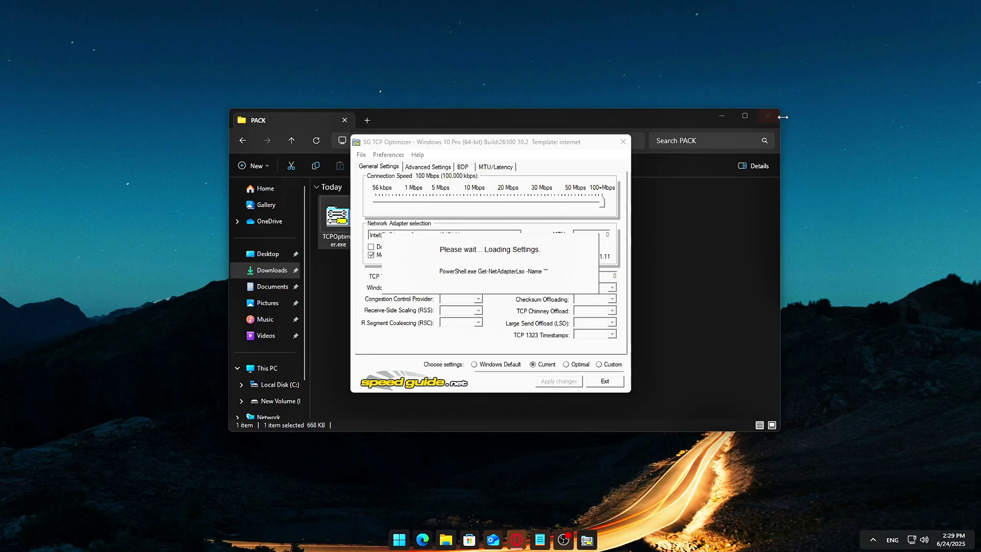
click(771, 114)
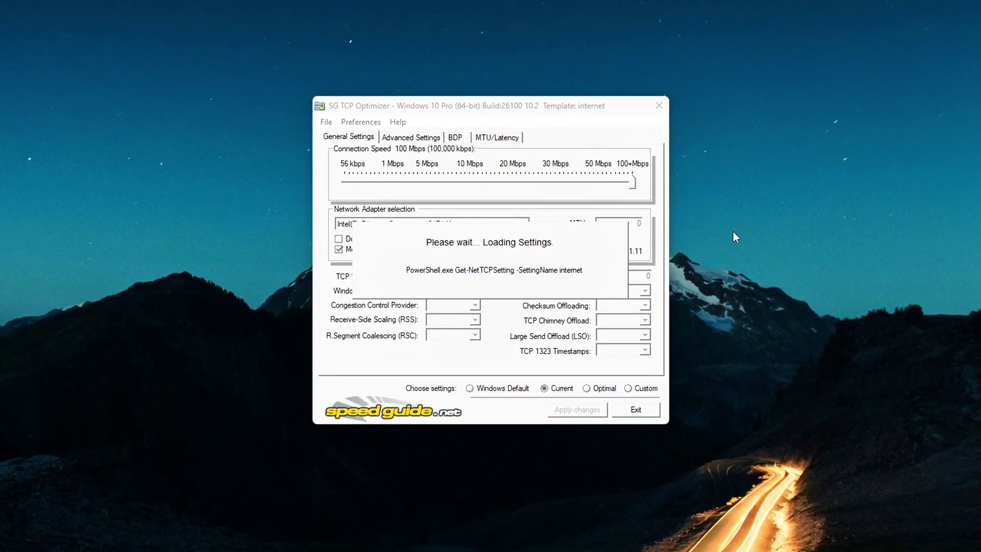
Choose custom settings for the Intel(R) Ethernet Connection I217-LM adapter, with Modify All Network Adapters enabled.
click(630, 389)
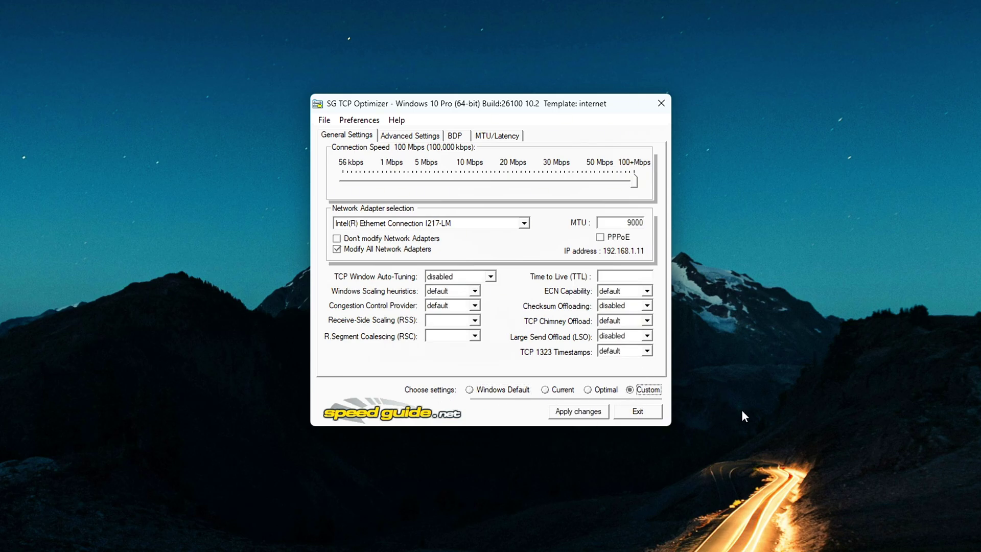
click(524, 223)
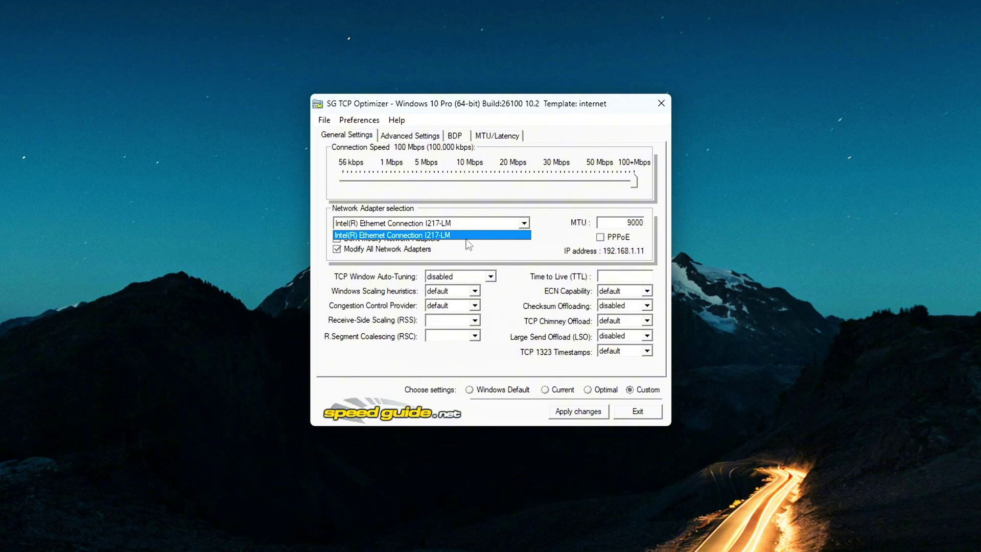
click(490, 235)
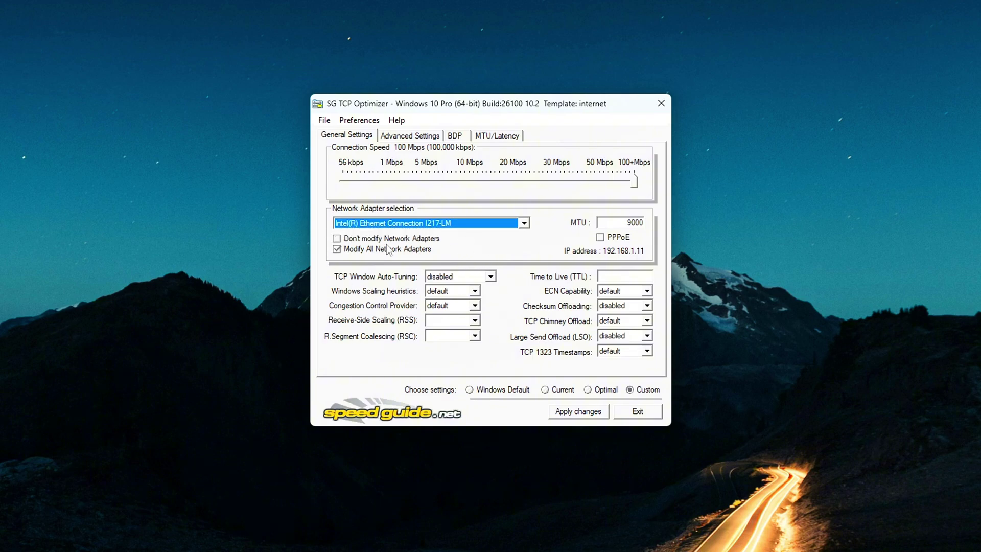
click(420, 239)
click(338, 239)
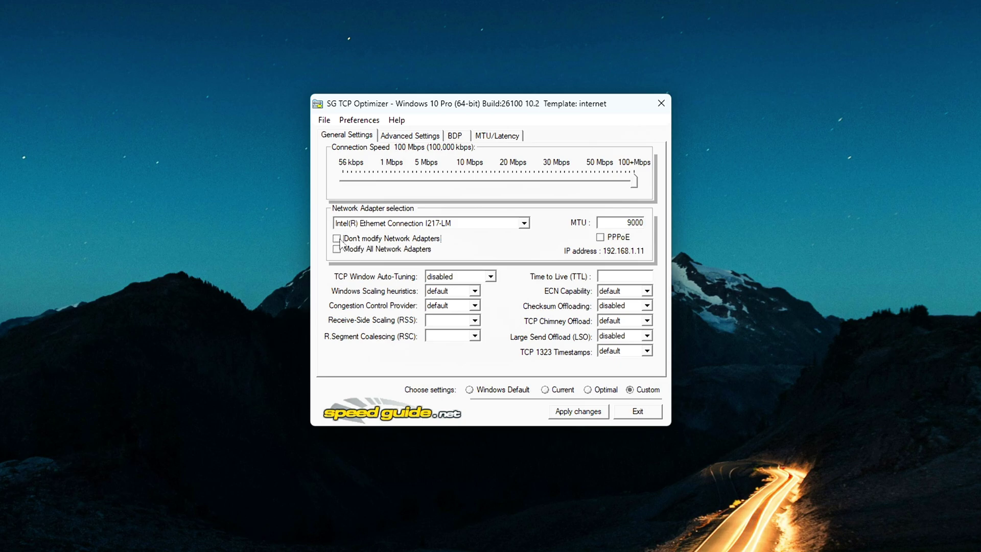
click(337, 249)
click(774, 326)
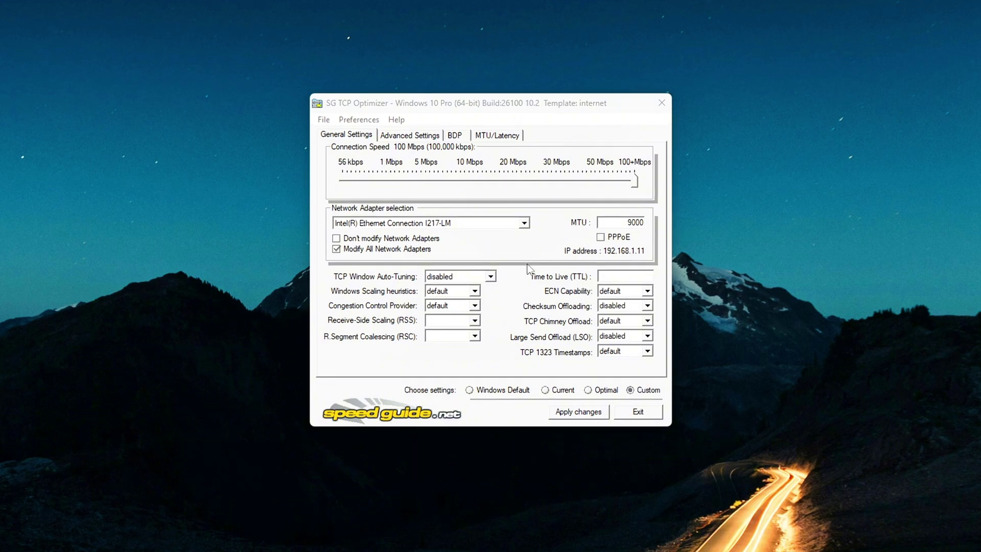
Set both TCP Window Auto-Tuning and Windows Scaling heuristics to disabled.
click(490, 276)
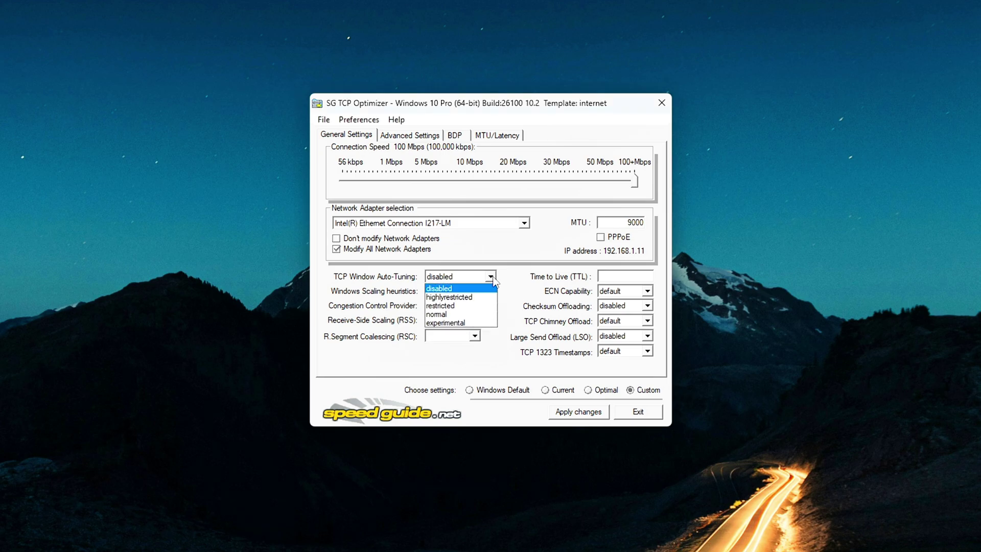
click(468, 289)
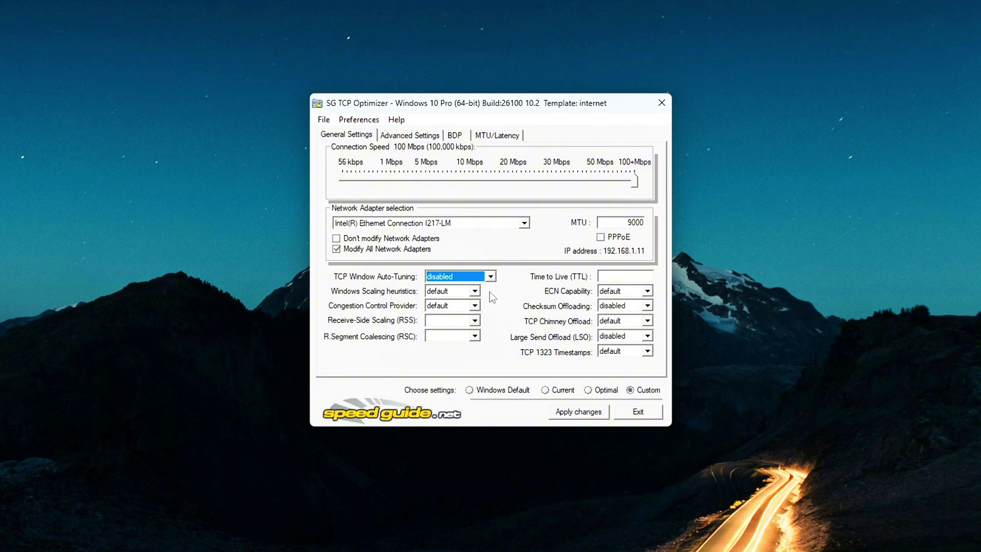
click(473, 291)
click(438, 320)
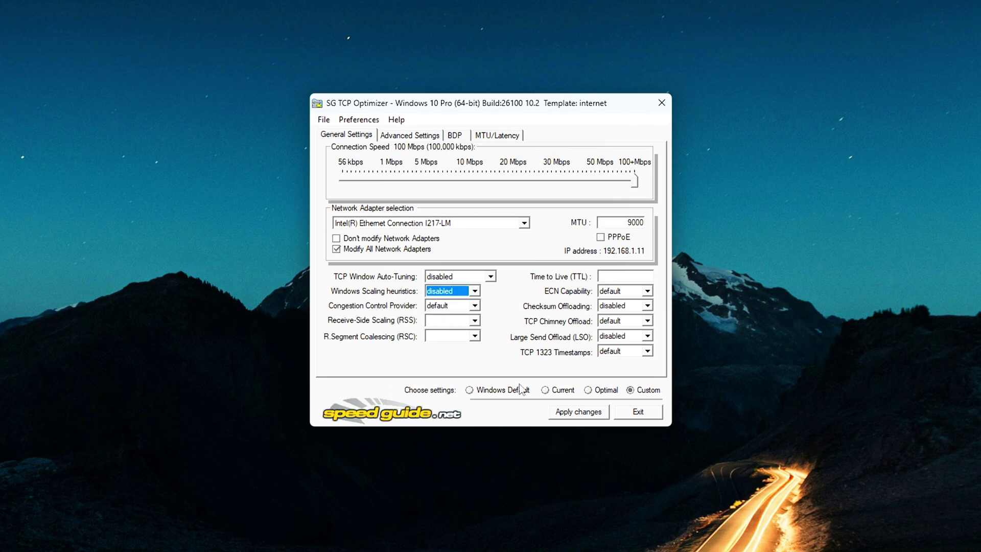
Set the Congestion Control Provider to ctcp.
click(474, 305)
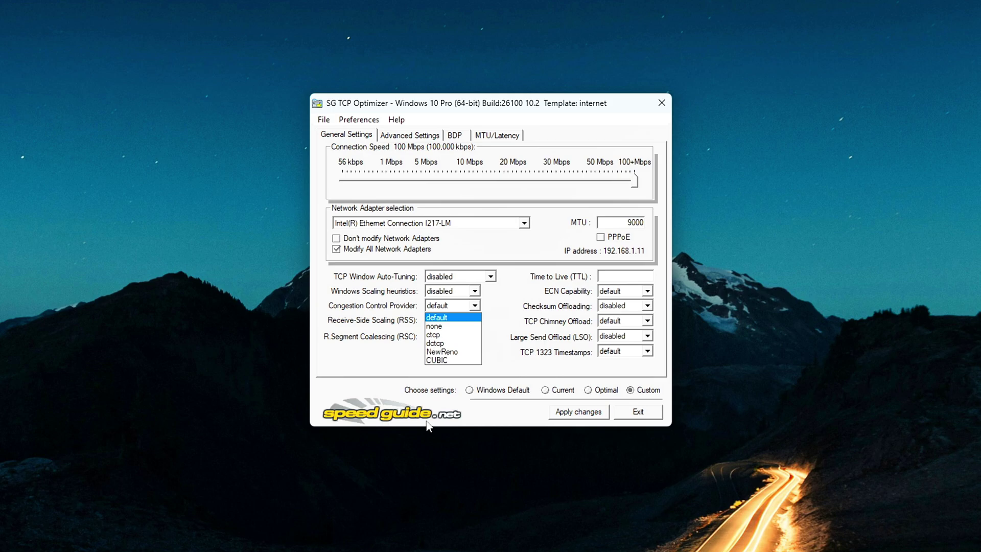
key(Down)
key(Down)
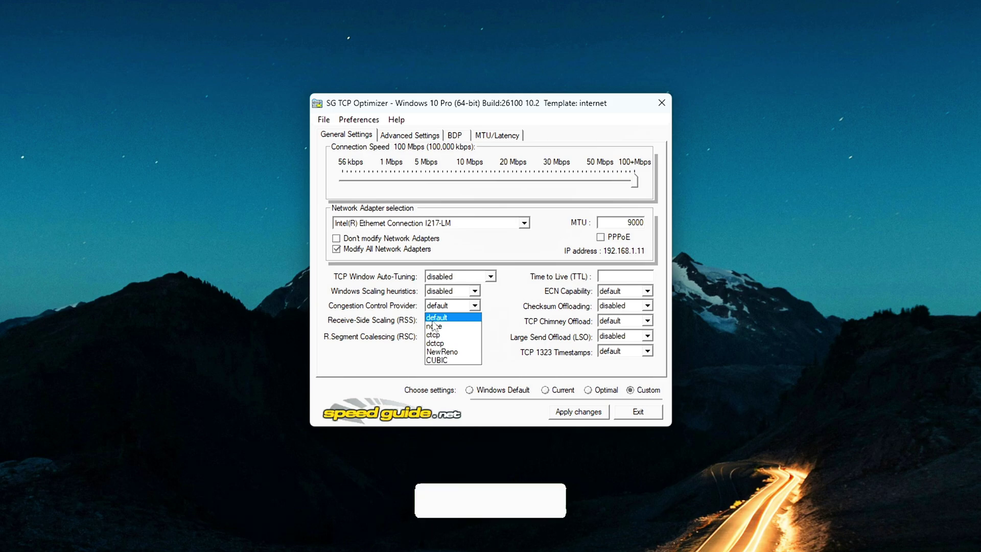
key(Return)
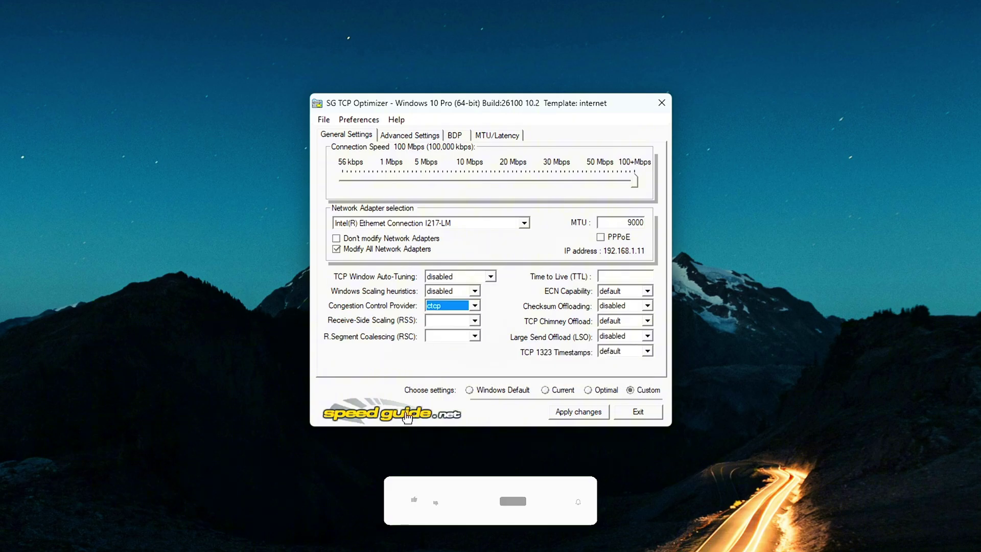
Enable Receive-Side Scaling (RSS) and R.Segment Coalescing (RSC).
click(474, 321)
key(Down)
key(Return)
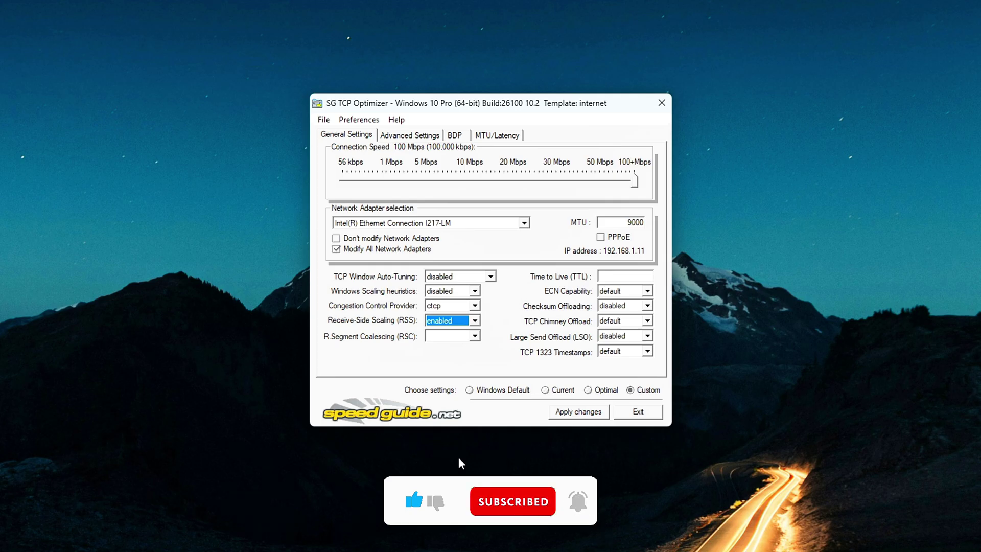
click(475, 335)
key(Down)
key(Return)
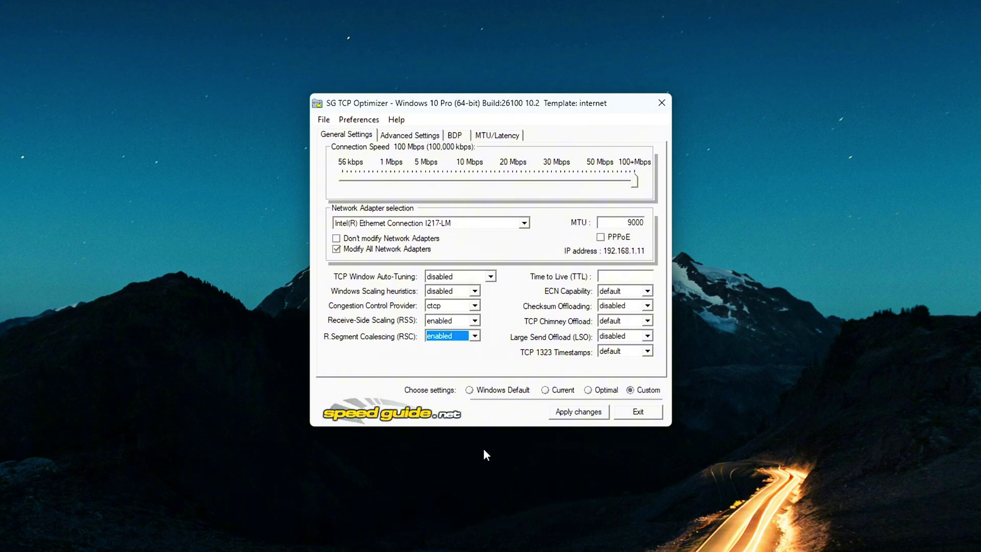
click(236, 356)
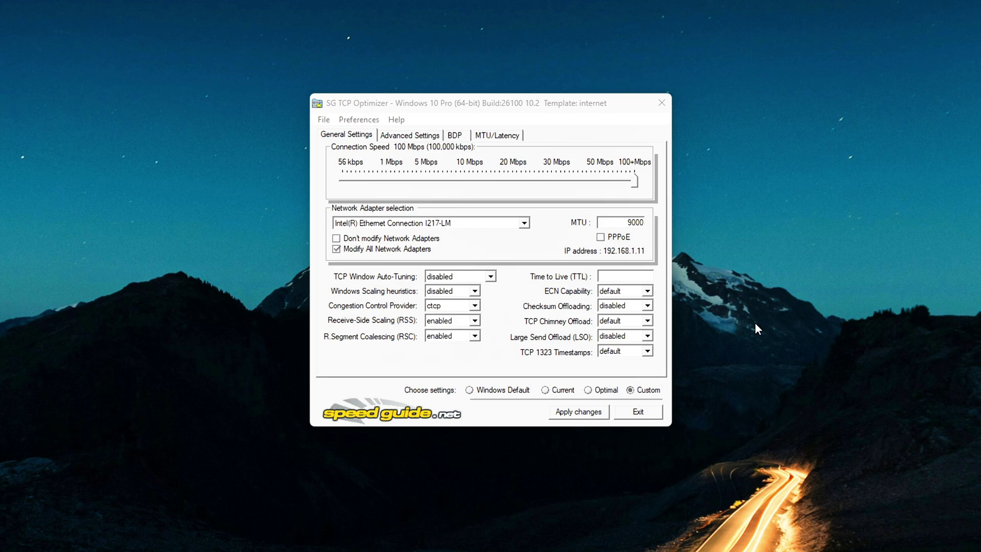
Set ECN Capability to disabled and Time to Live (TTL) to 64.
click(647, 291)
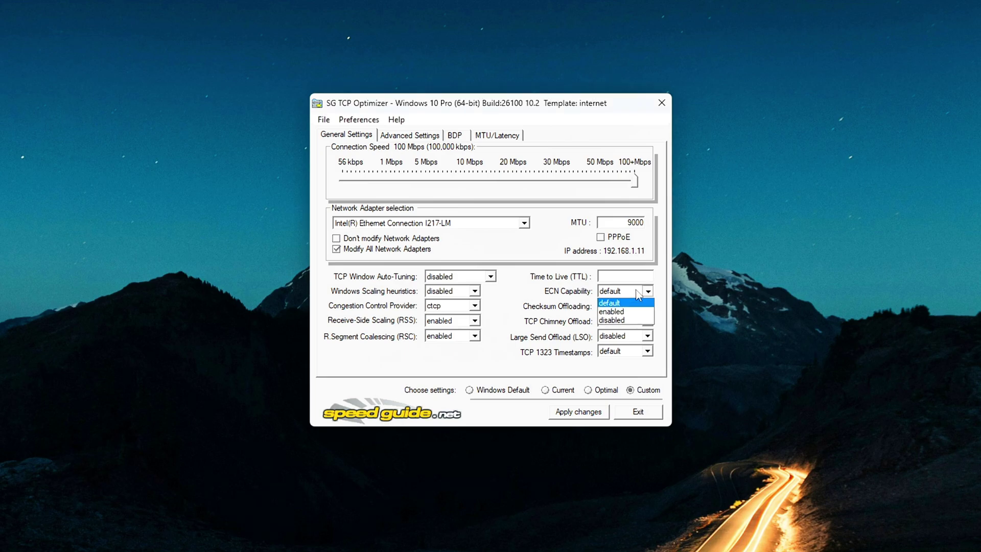
click(630, 321)
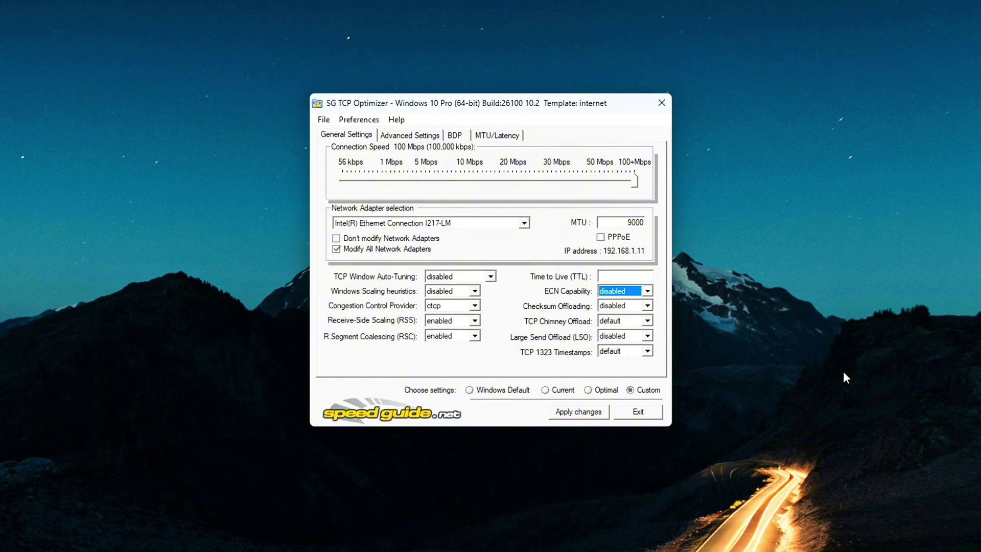
click(624, 276)
text(64)
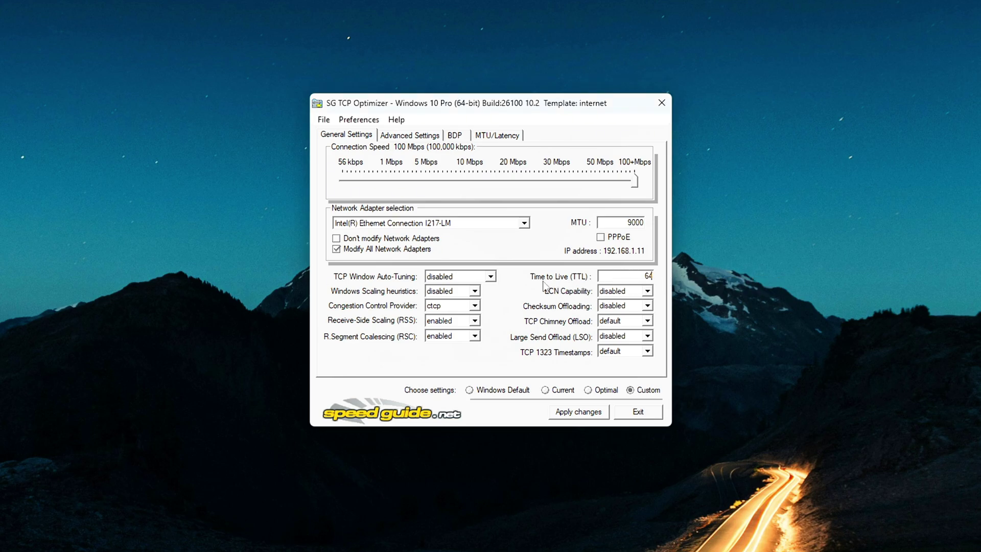
click(740, 366)
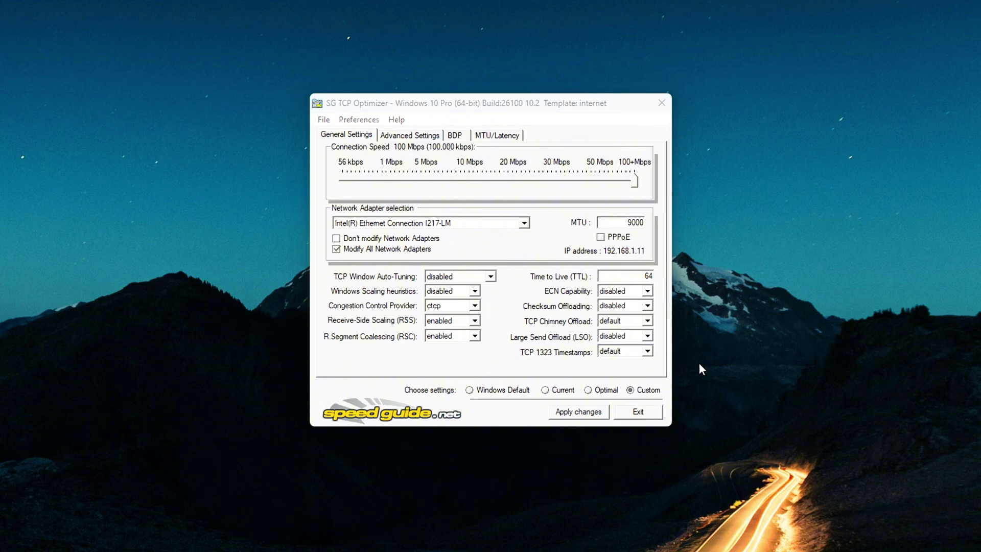
Apply the general TCP settings, accept the list of changes, and decline the immediate reboot.
click(578, 412)
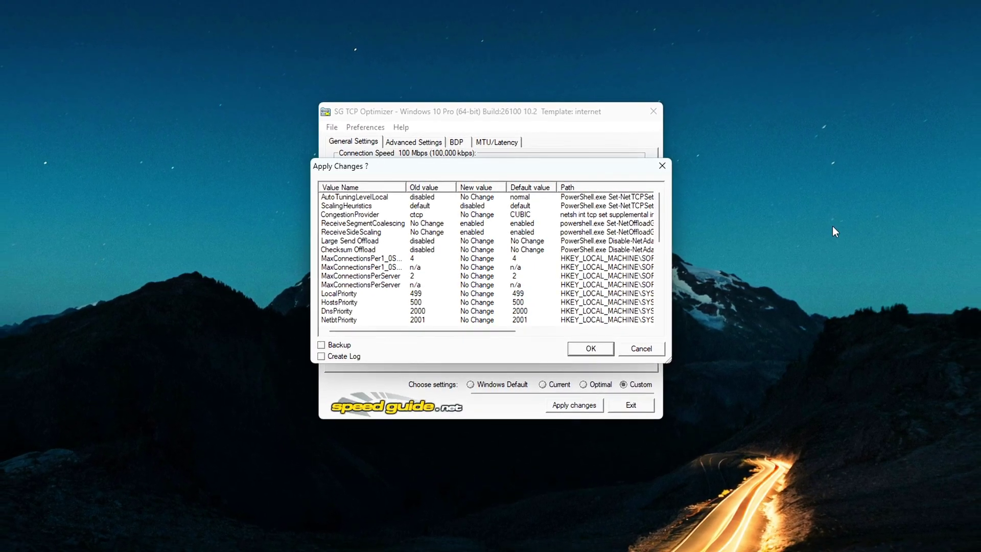
key(Return)
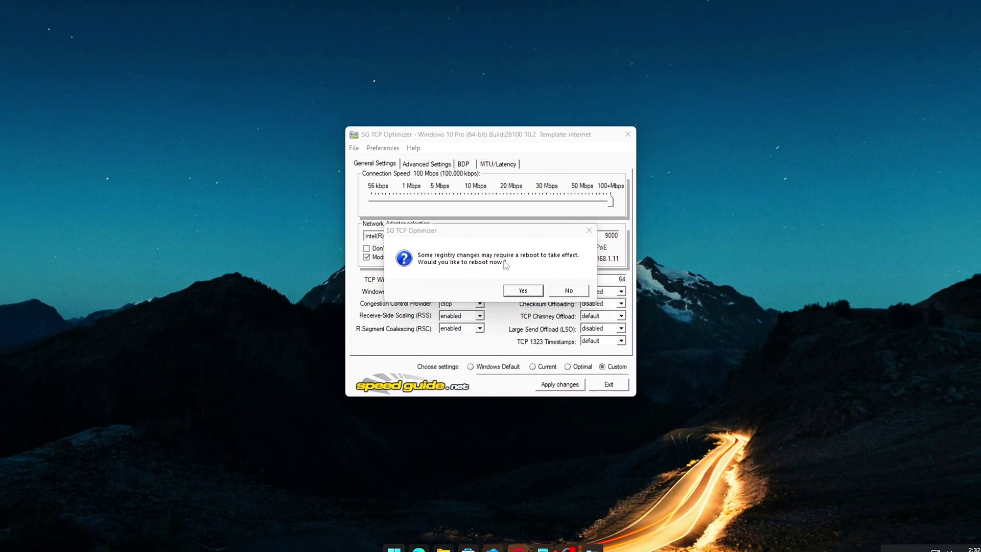
click(569, 290)
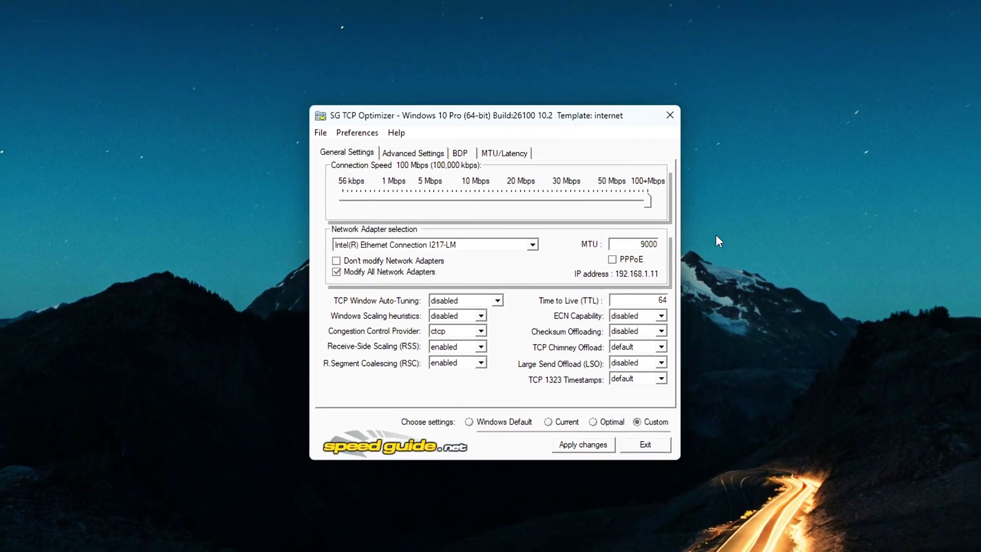
In the advanced settings, set LocalPriority under Host Resolution Priority to 4.
click(416, 157)
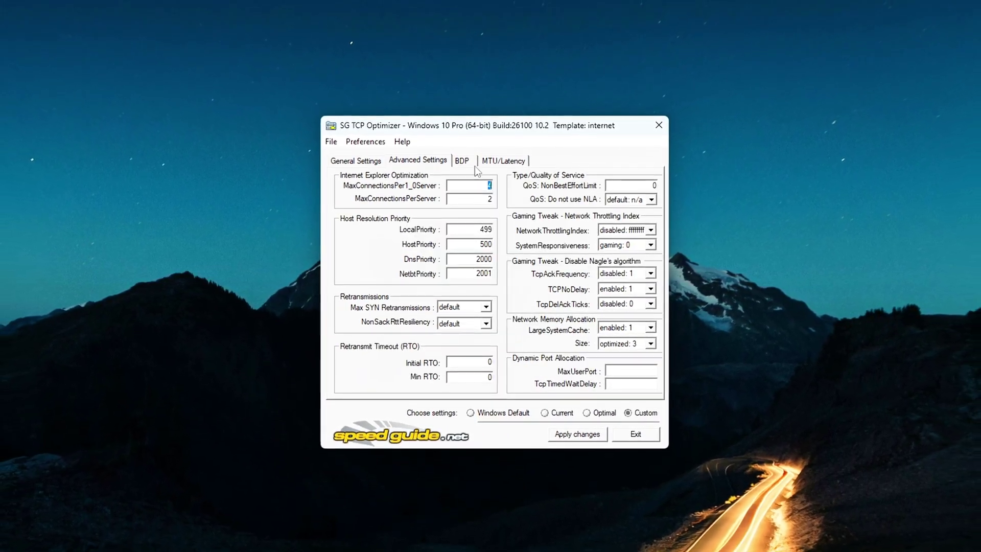
double_click(474, 231)
text(4)
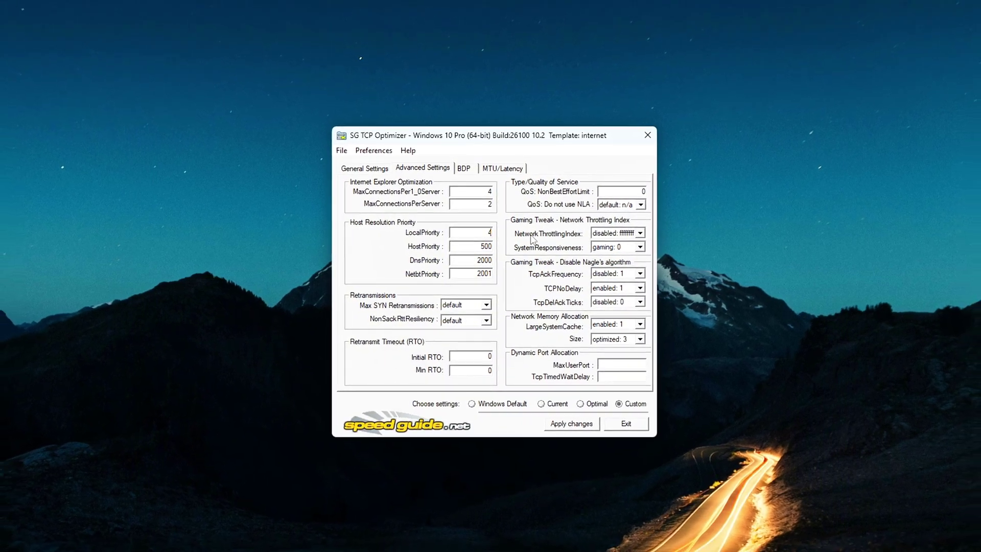
key(Tab)
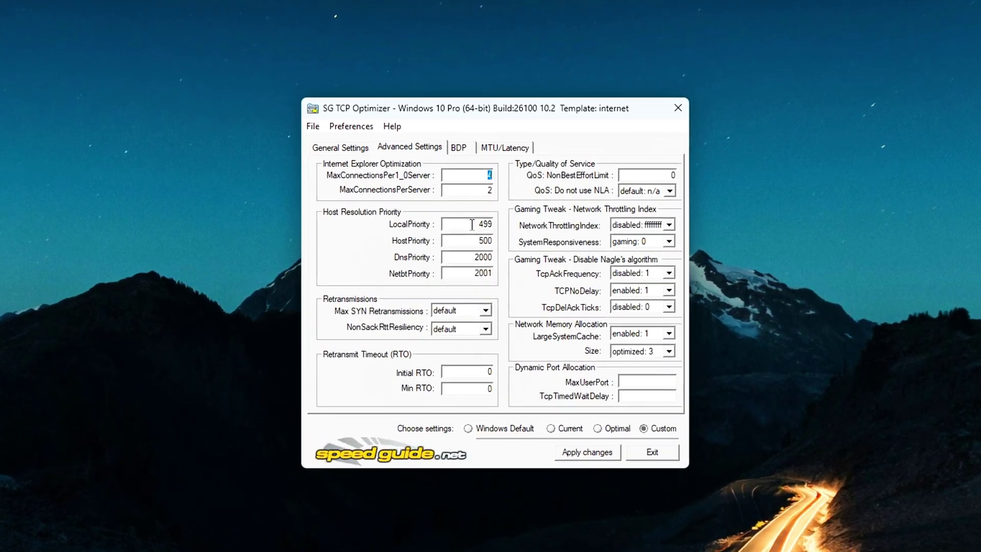
key(Tab)
key(Tab)
text(4)
key(Tab)
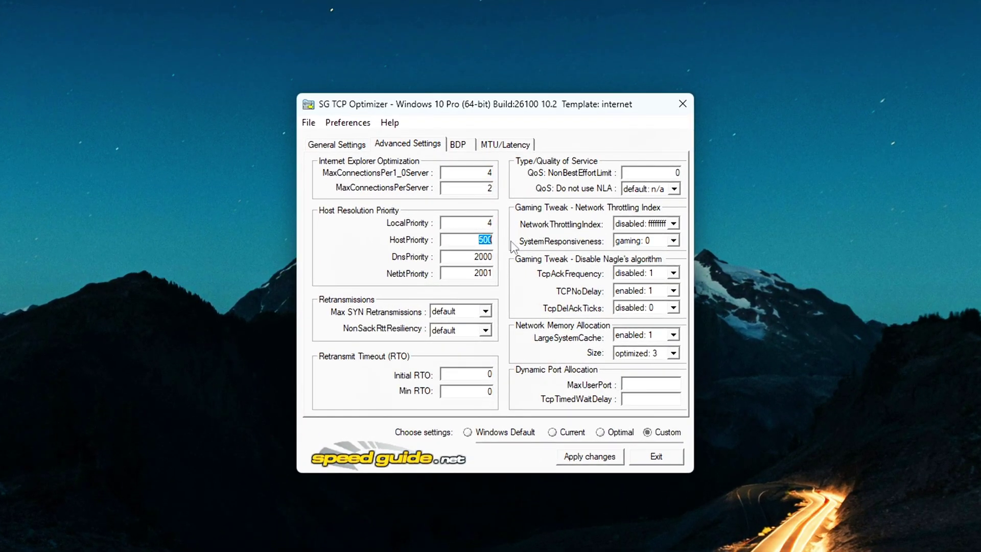
Set HostPriority to 5, DnsPriority to 6 and NetbtPriority to 7 under Host Resolution Priority.
text(5)
key(Tab)
text(6)
key(Tab)
text(7)
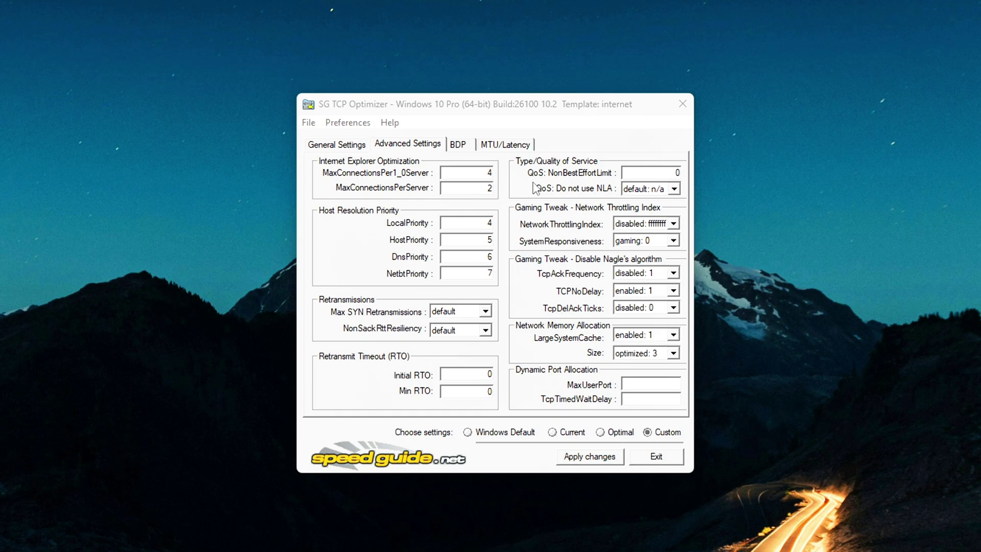
Under Retransmissions, set Max SYN Retransmissions to 2 and NonSackRttResiliency to disabled.
click(456, 327)
click(454, 335)
key(shift+Tab)
key(2)
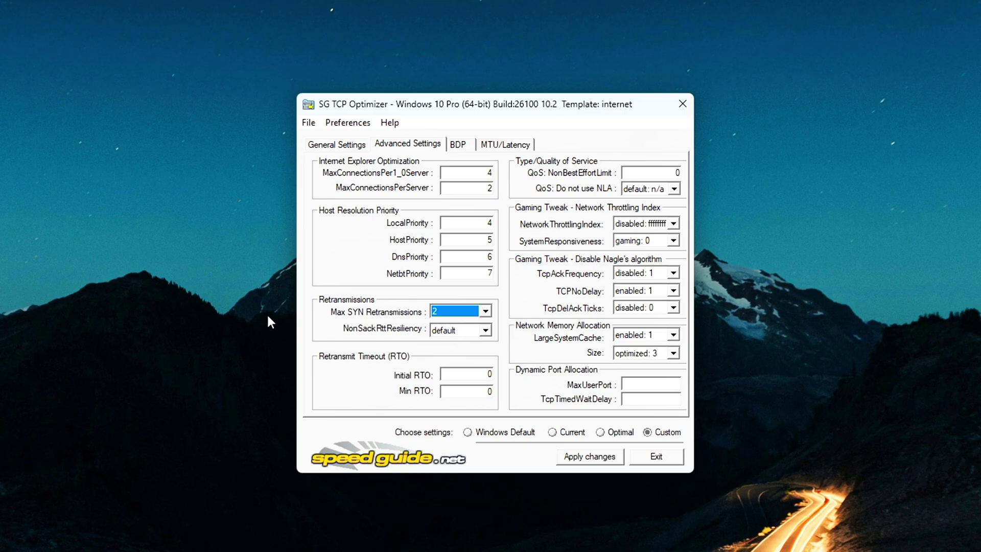
click(474, 330)
click(437, 344)
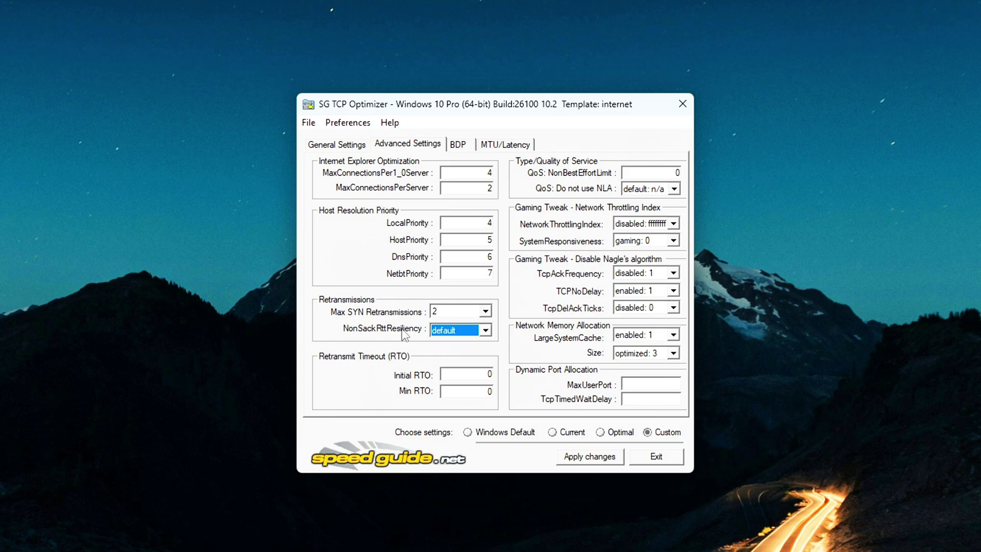
click(486, 330)
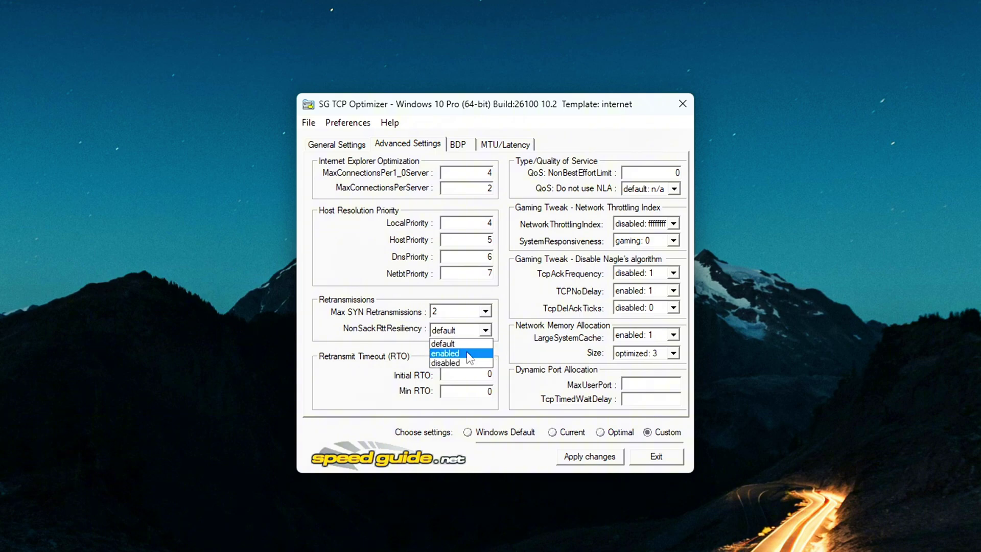
click(480, 364)
click(208, 340)
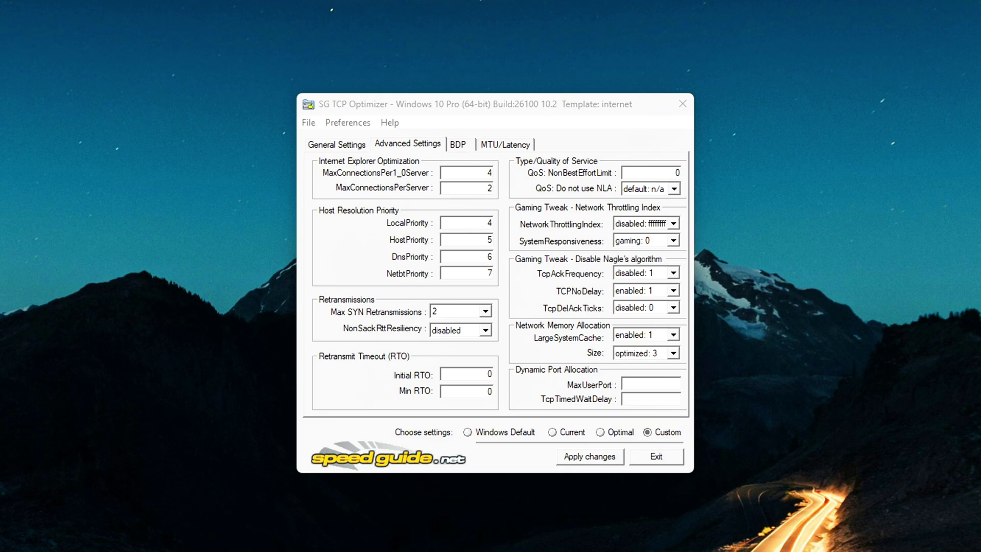
Set the retransmit timeouts to 2000 for Initial RTO and 300 for Min RTO.
key(alt+Tab)
key(alt+Tab)
click(470, 374)
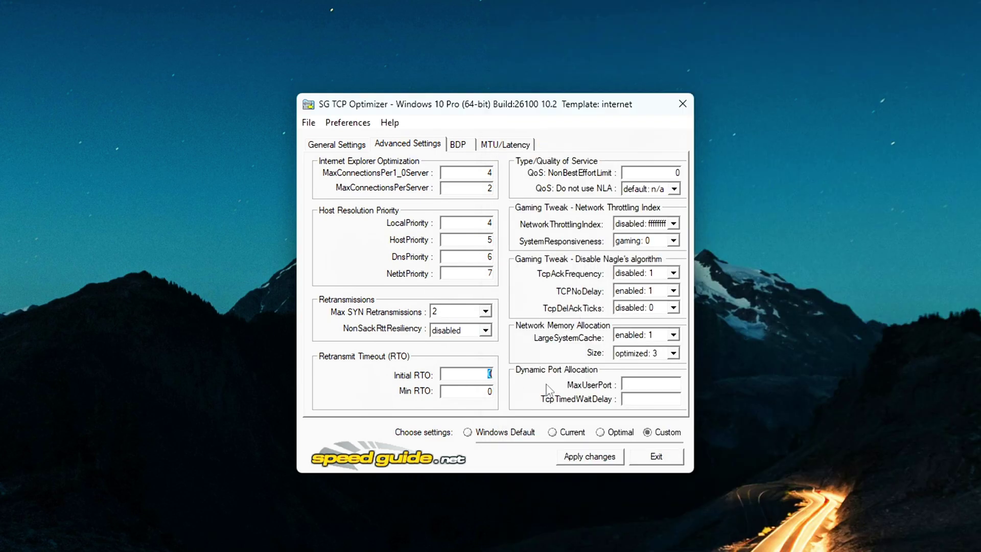
text(2000)
click(462, 392)
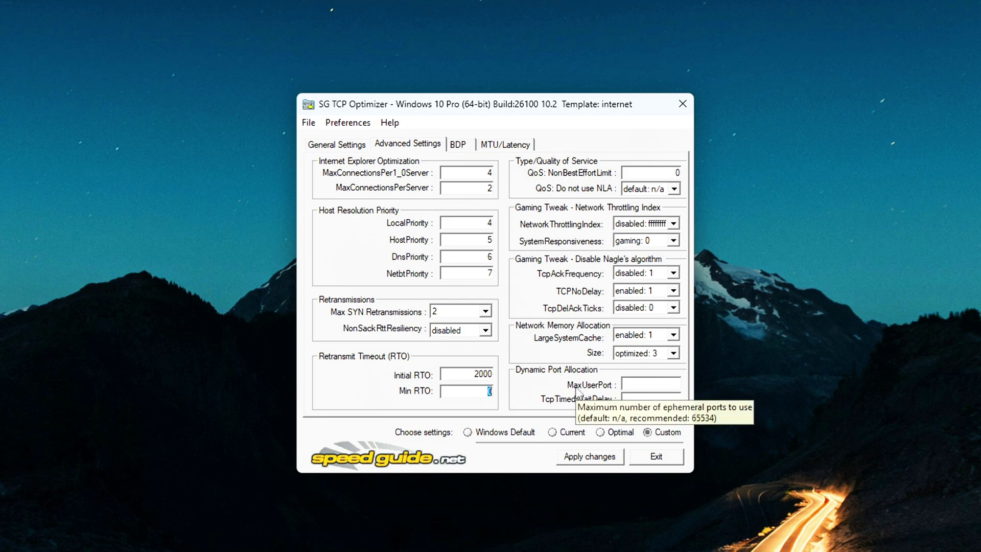
text(300)
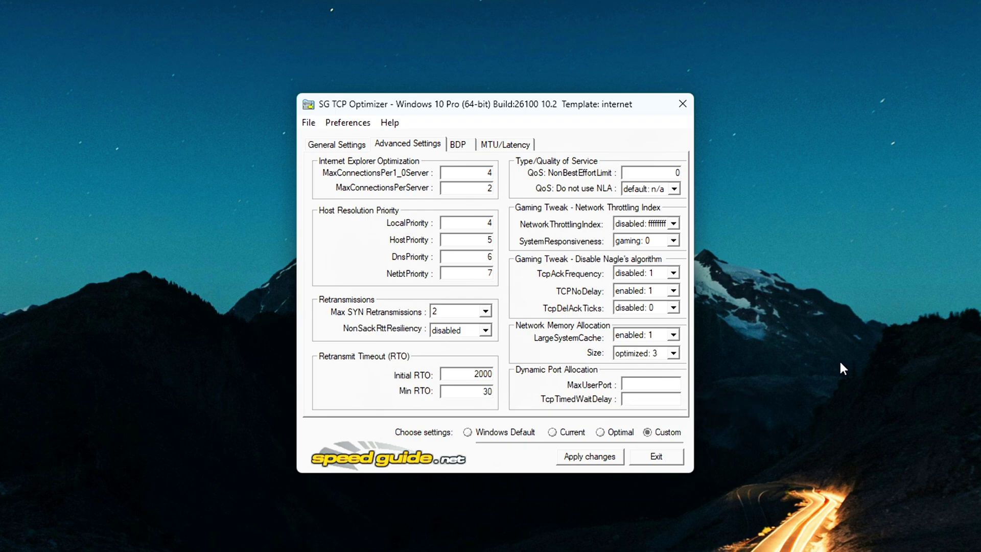
click(839, 359)
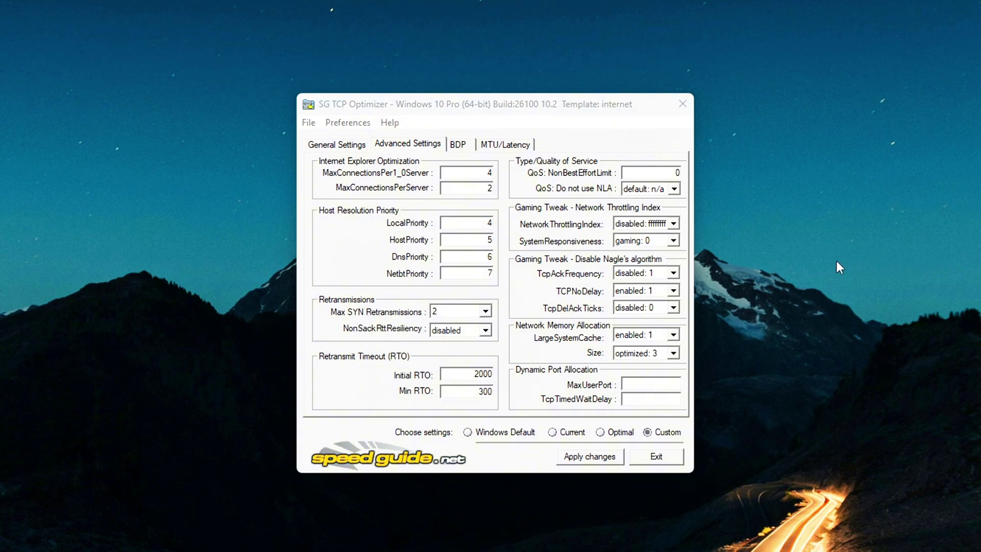
Set NetworkThrottlingIndex to disabled: ffffffff and SystemResponsiveness to optimal: 10.
click(673, 223)
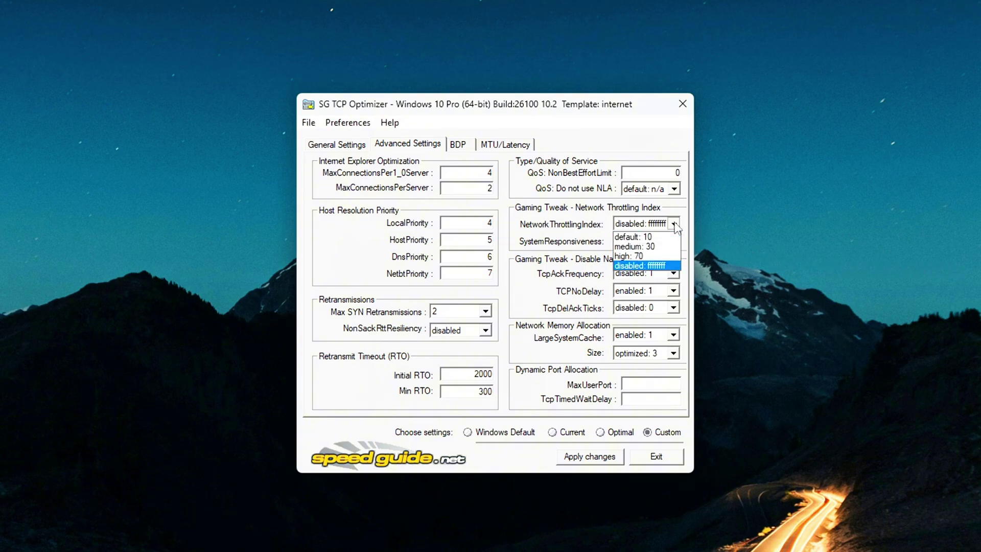
click(650, 265)
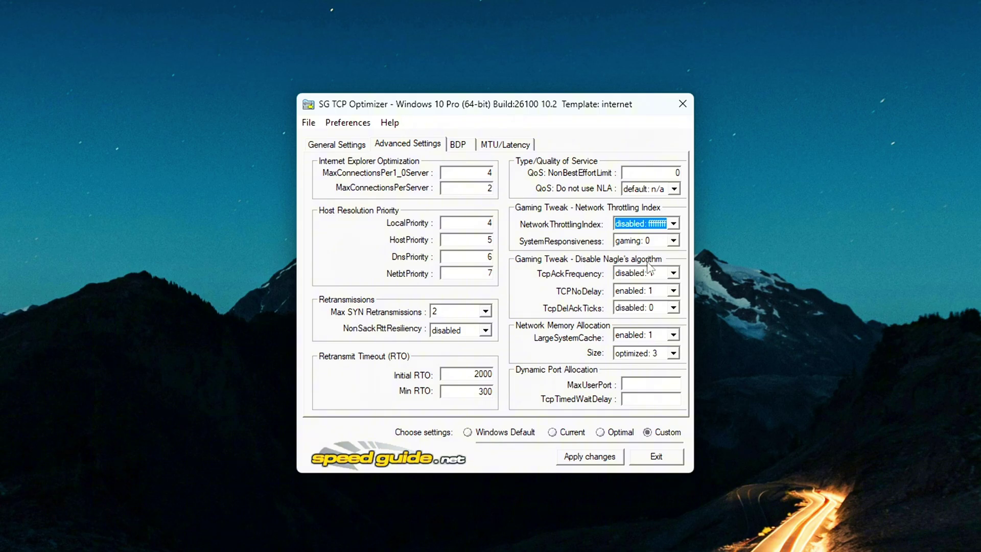
click(673, 240)
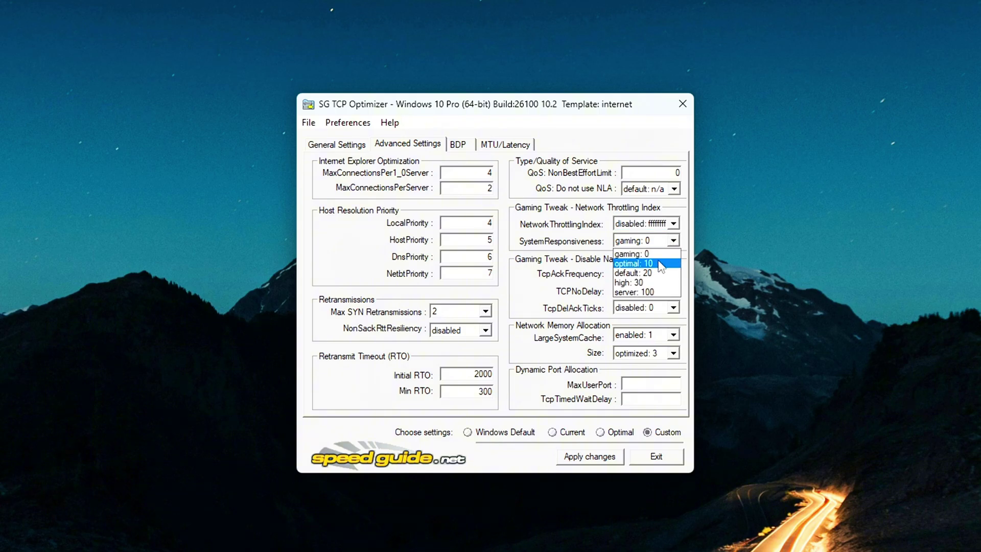
click(636, 264)
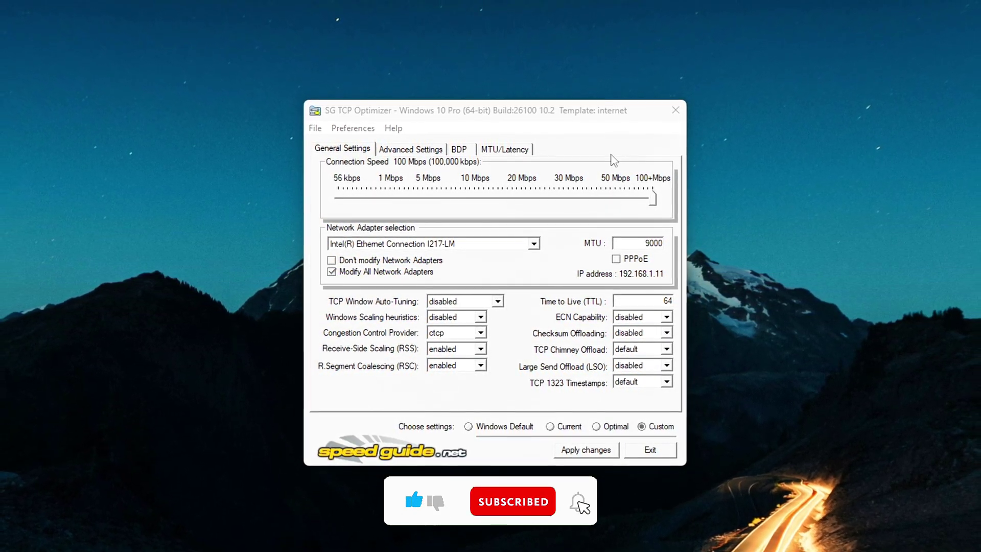
In the advanced settings, set TCPNoDelay to enabled: 1 under the Nagle's algorithm gaming tweak.
click(411, 151)
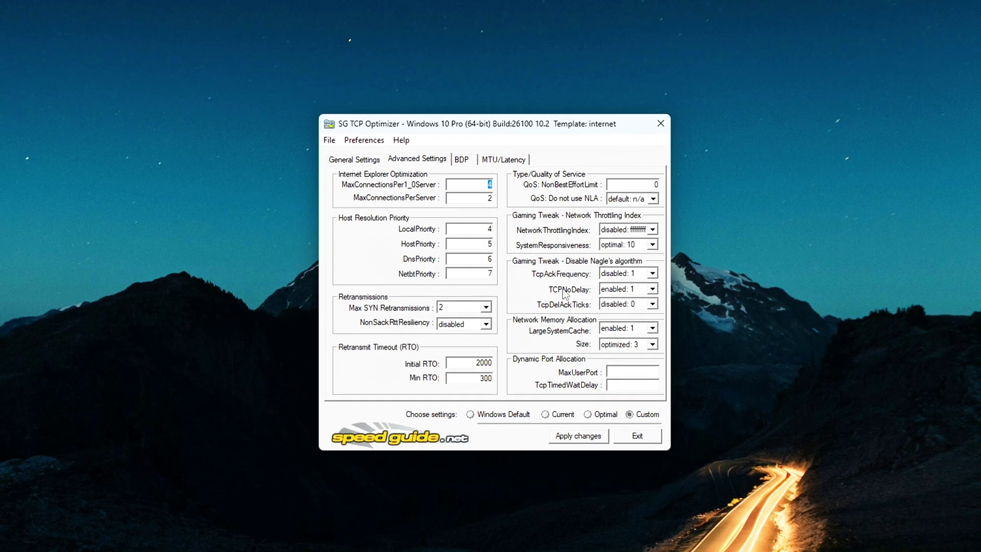
click(648, 290)
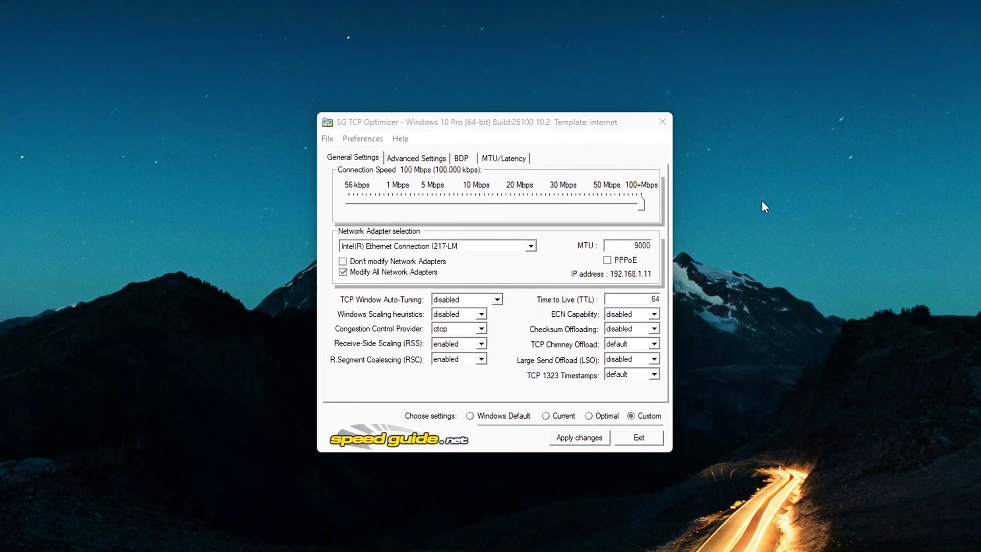
click(416, 156)
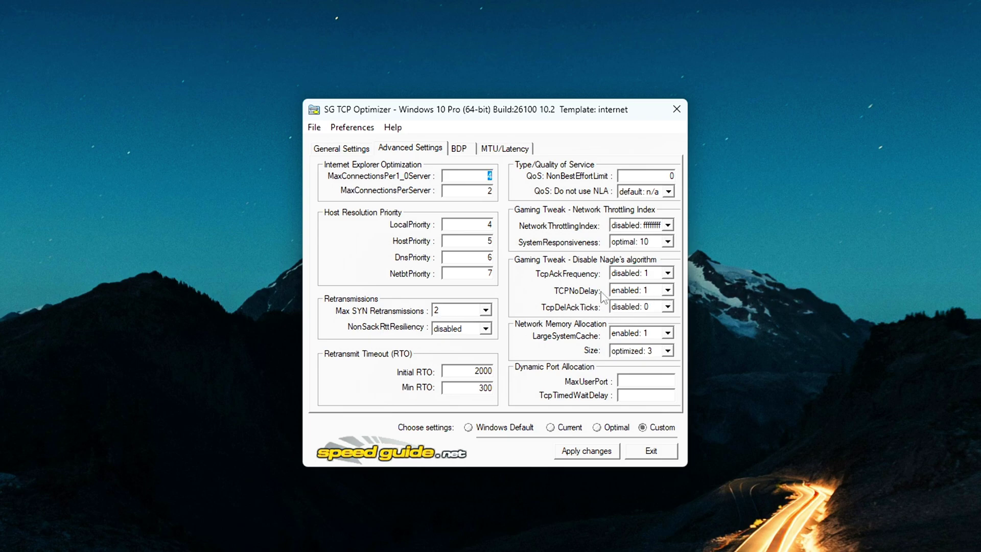
click(667, 290)
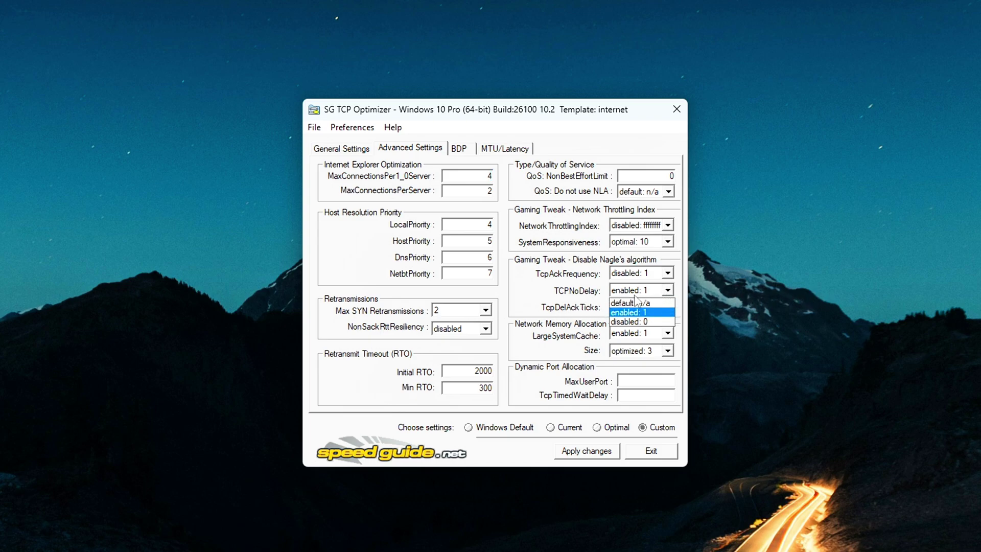
click(602, 312)
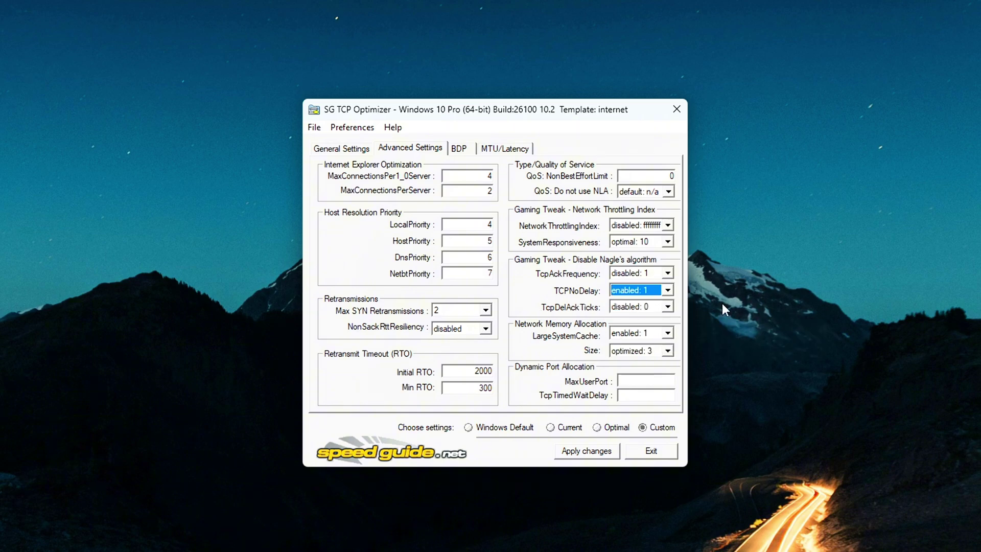
click(762, 308)
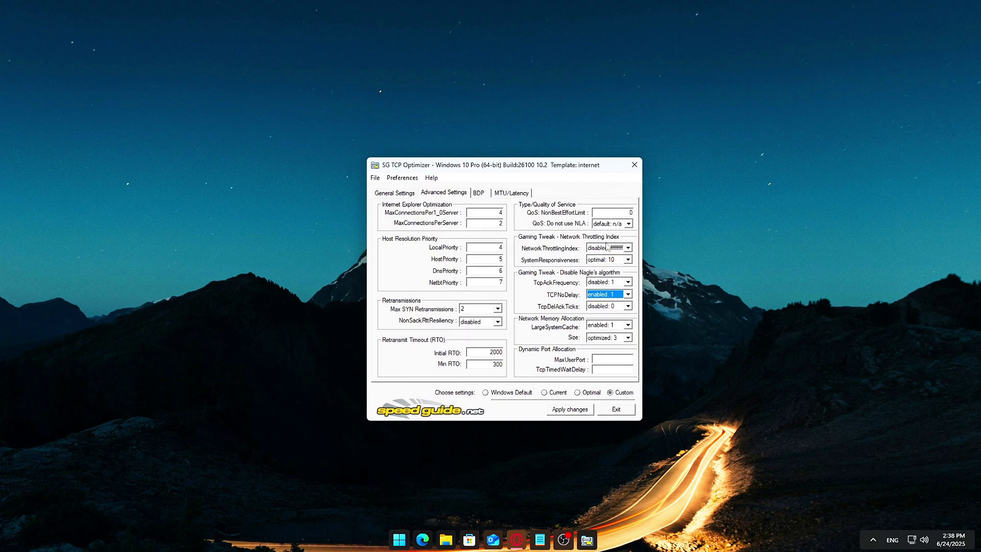
Set MaxUserPort to 65534 and TcpTimedWaitDelay to 30 under Dynamic Port Allocation, and apply the changes.
click(801, 342)
click(571, 362)
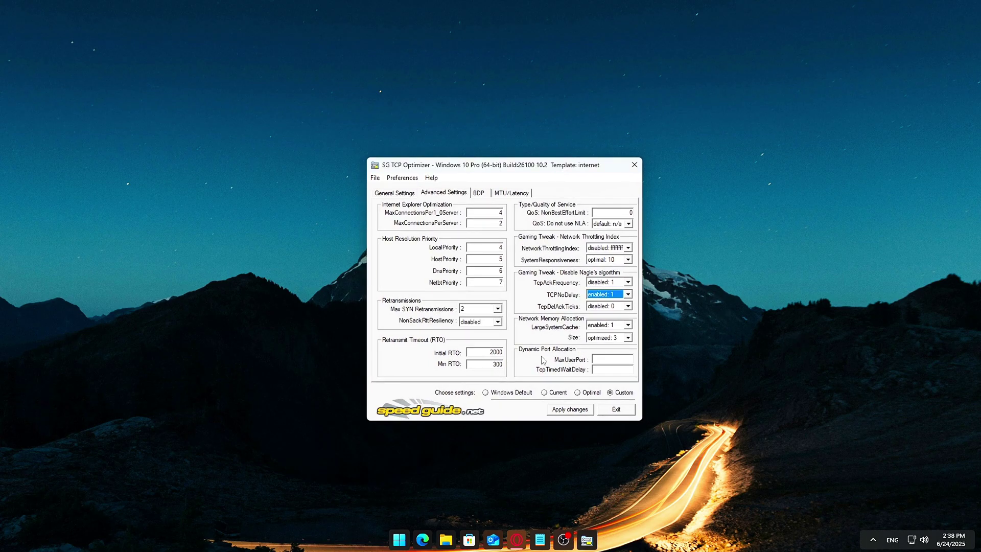
click(599, 359)
text(65534)
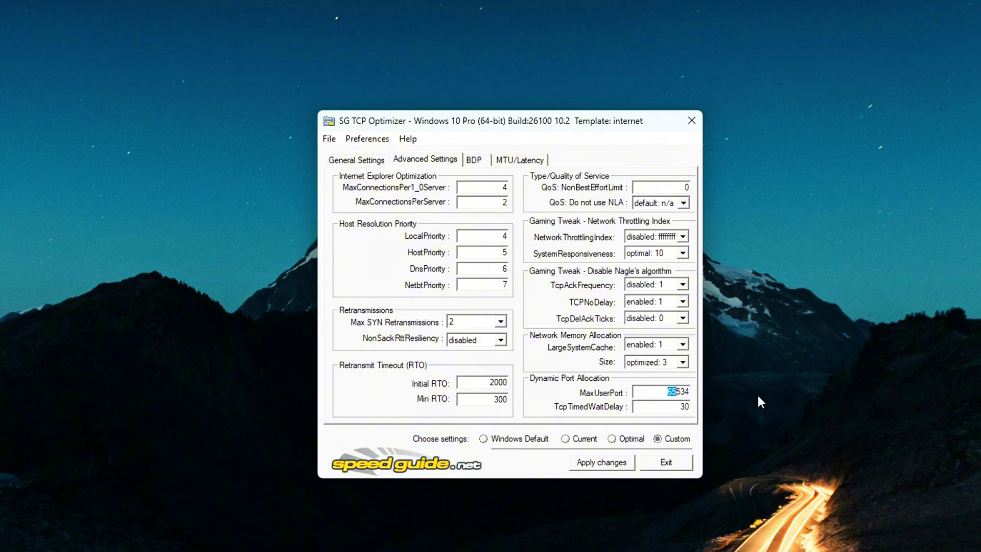
click(607, 463)
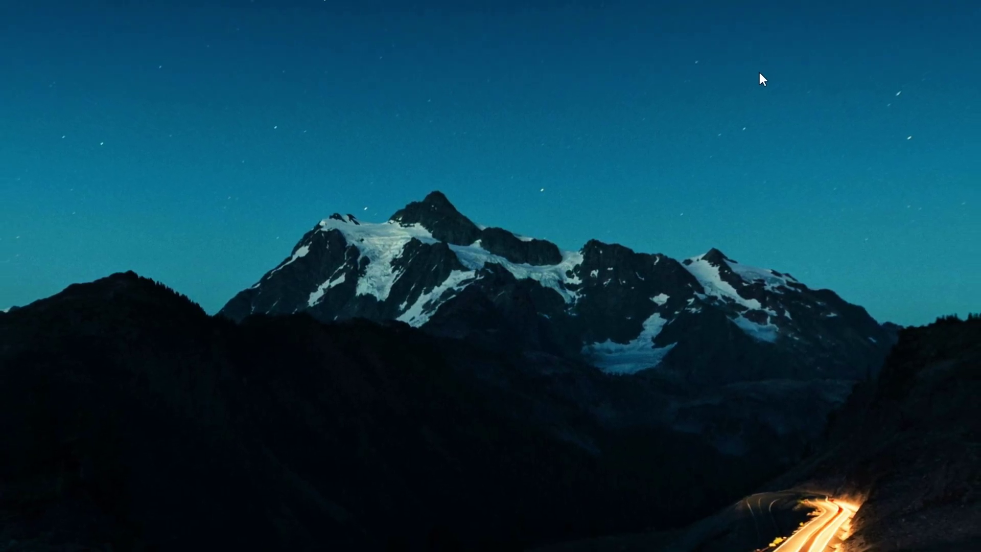
Search Windows for "network" and open the network connections in Control Panel.
key(super)
text(control Panel)
key(ctrl+a)
text(n)
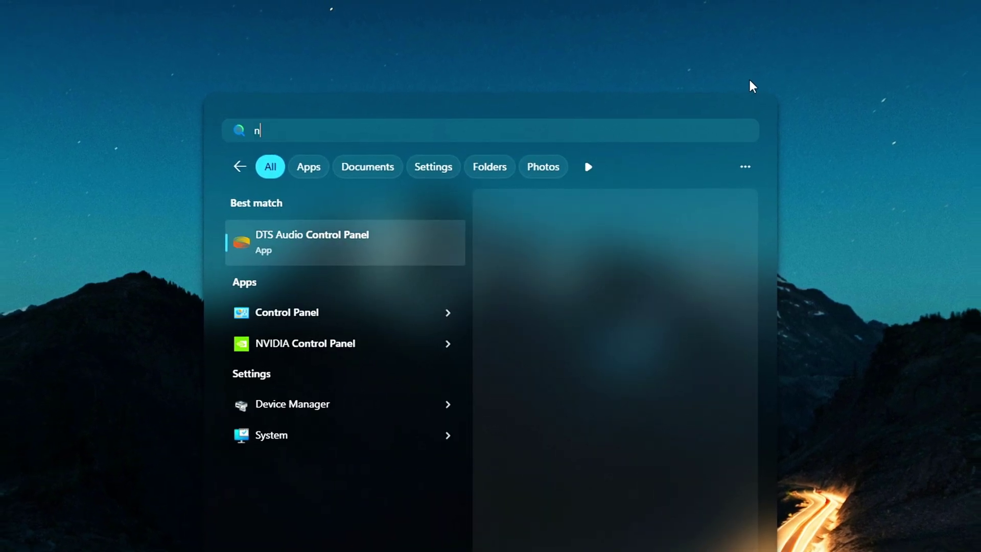
text(etwo)
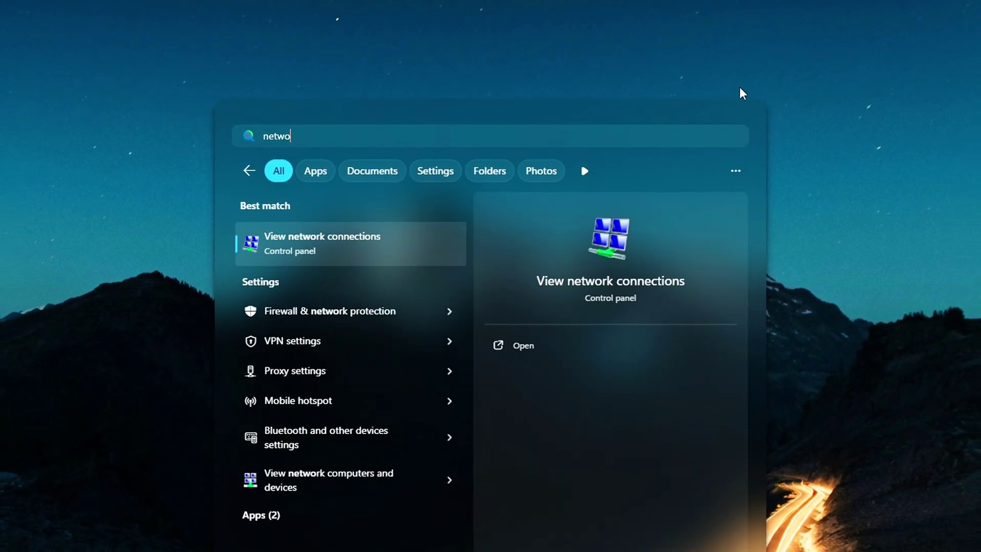
text(rk)
key(Return)
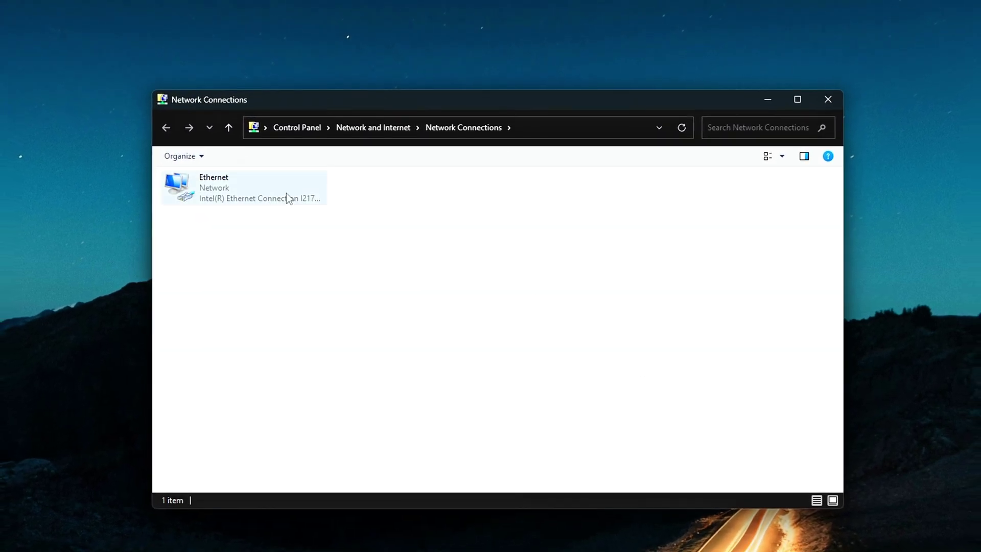
Open the Ethernet connection's properties and show the advanced properties of its network adapter.
right_click(213, 197)
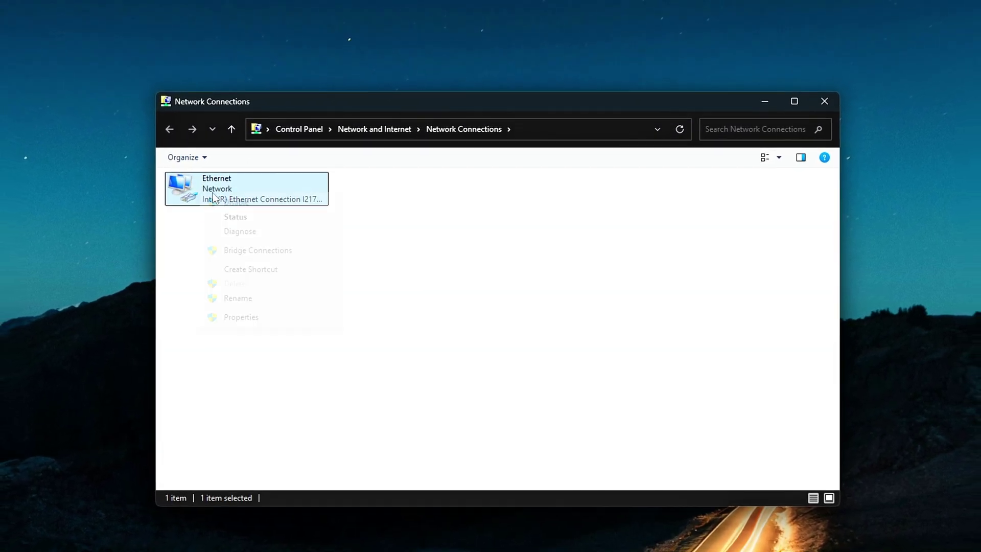
click(271, 317)
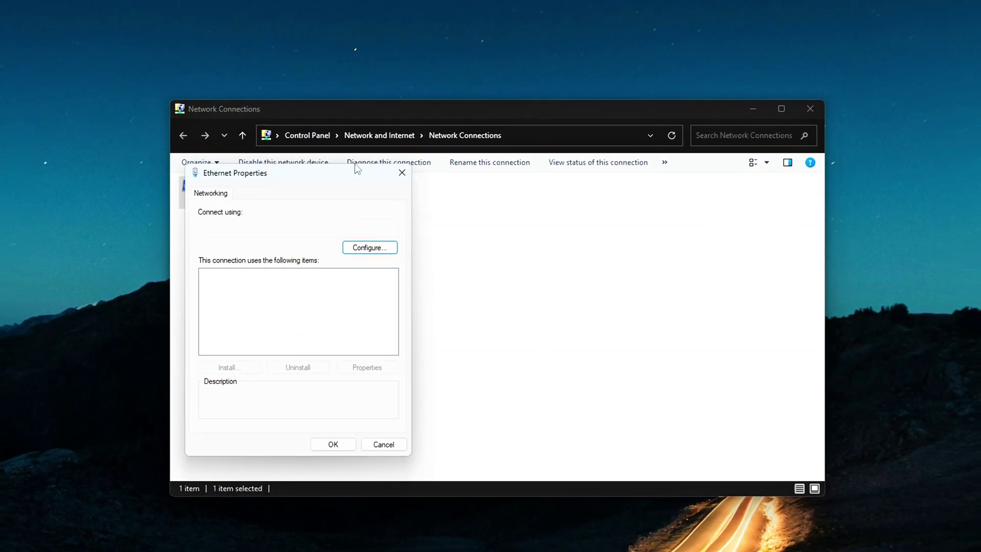
click(512, 241)
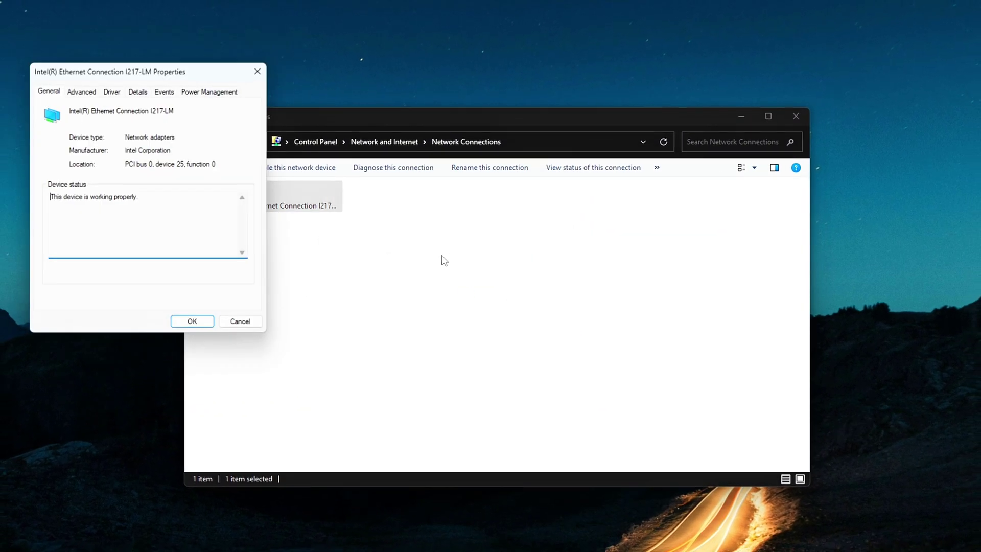
drag(178, 75, 504, 164)
click(406, 169)
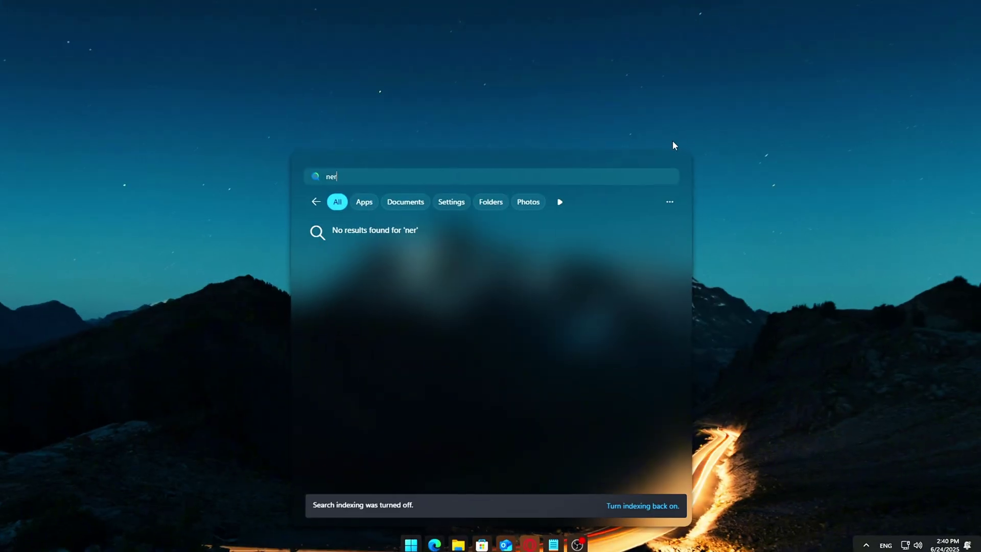
Complete the Windows search for "network" and open View network connections.
text(two)
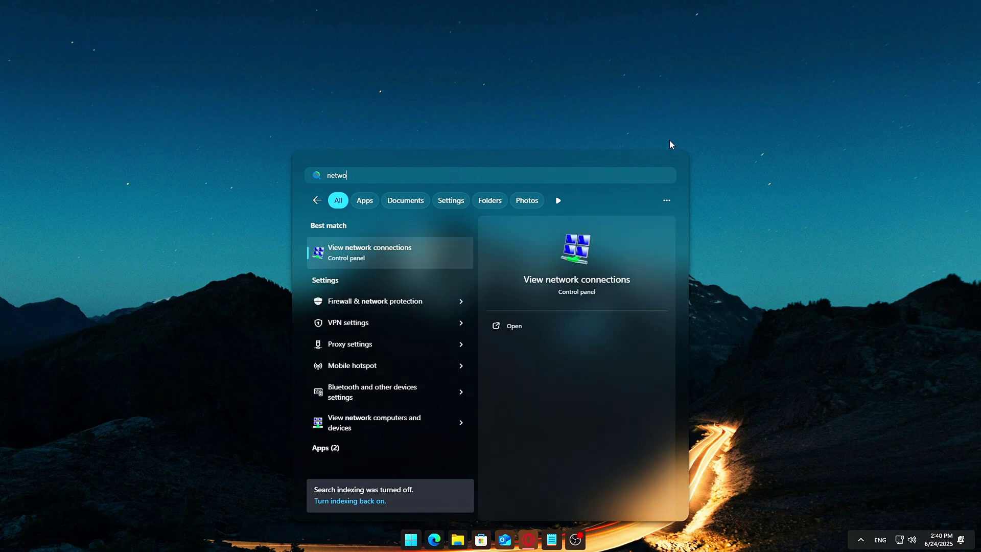
text(rk)
key(Return)
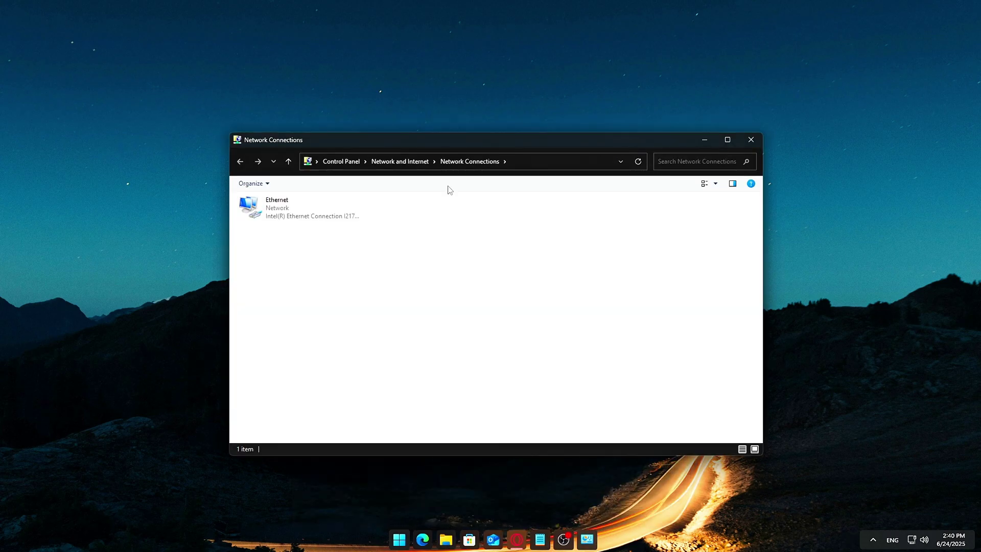
From the Ethernet connection's properties, configure the Intel(R) Ethernet Connection I217-LM adapter and show its advanced properties.
right_click(264, 211)
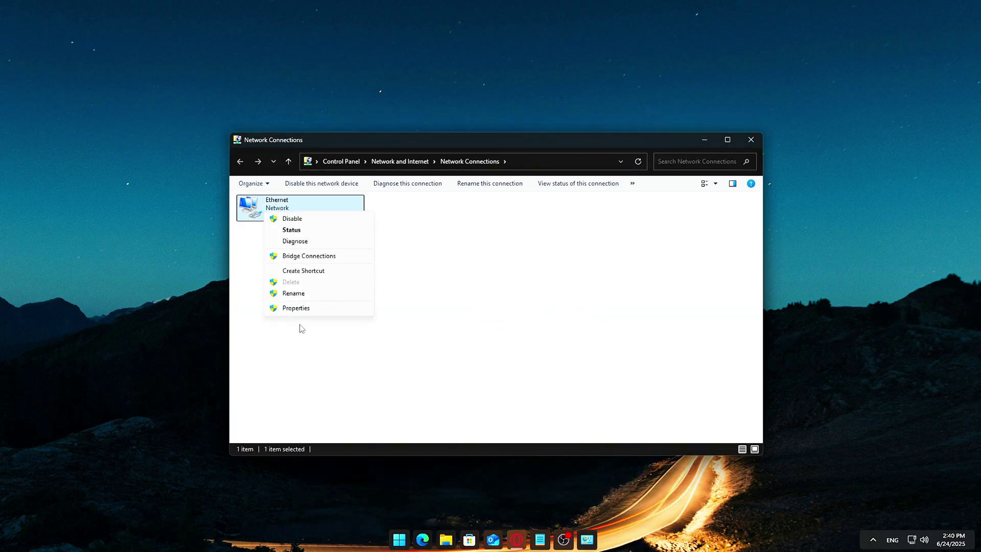
click(324, 309)
drag(350, 191, 459, 195)
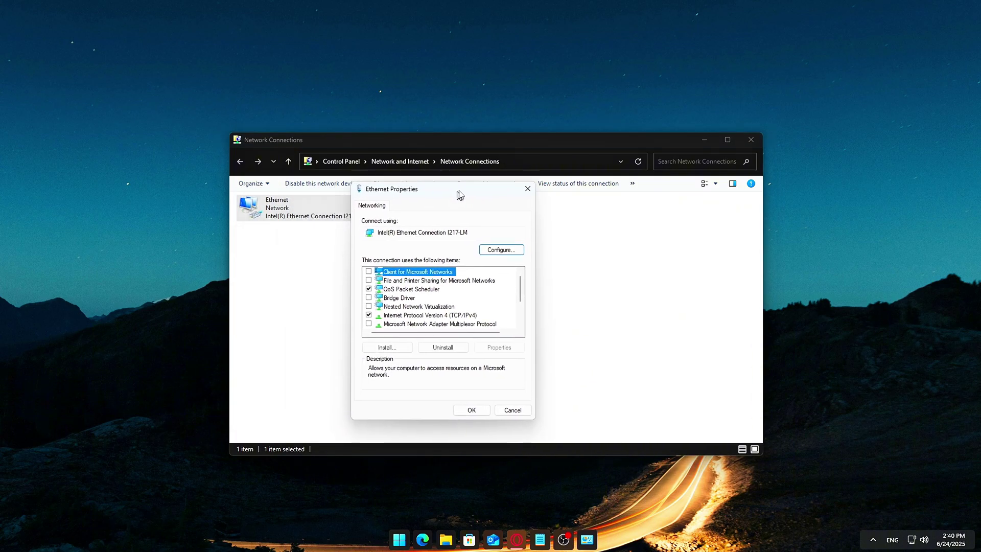
click(519, 249)
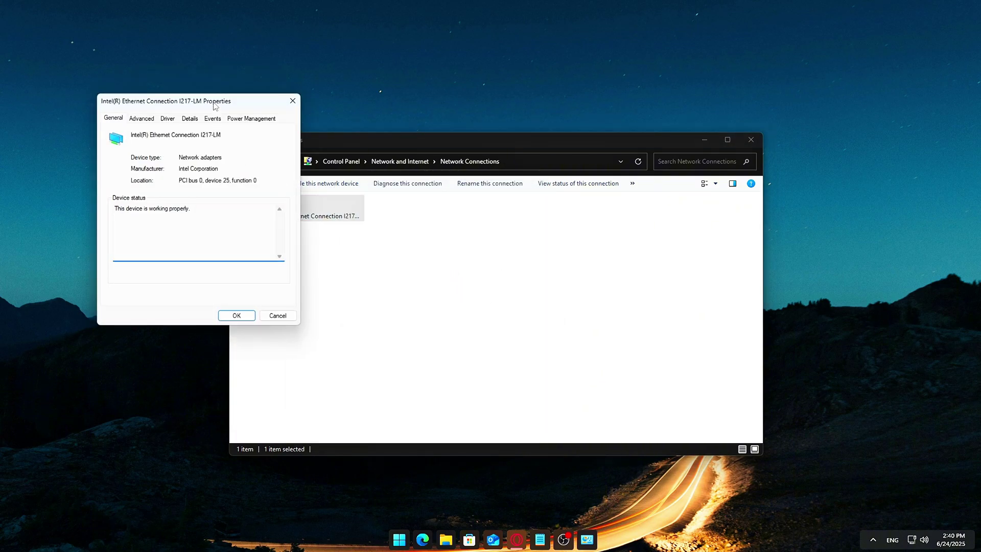
drag(215, 106, 506, 177)
click(433, 189)
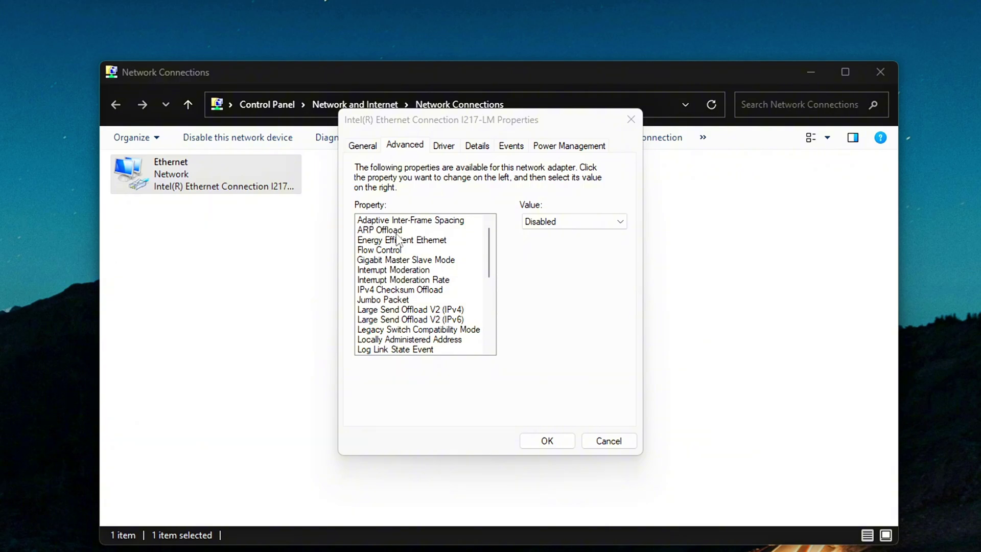
Set the adapter's Energy Efficient Ethernet property to Off.
click(408, 239)
click(561, 222)
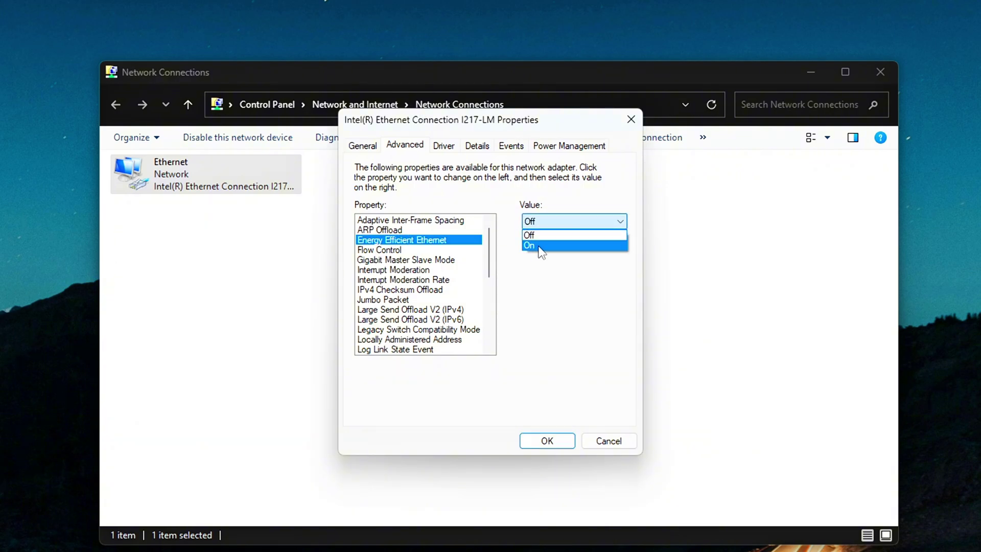
click(531, 246)
click(549, 225)
click(538, 236)
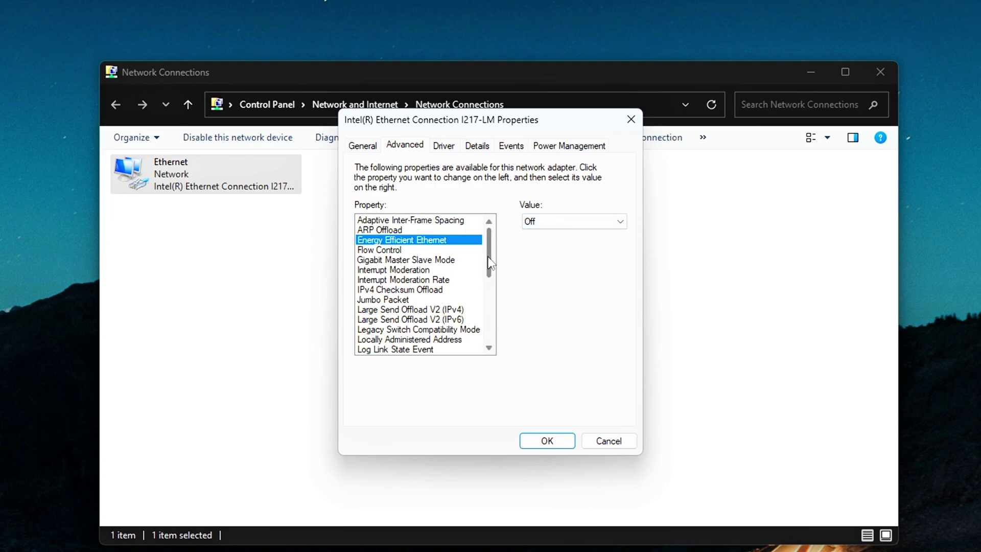
Set the adapter's System Idle Power Saver property to Disabled.
drag(488, 262, 489, 327)
click(404, 259)
click(542, 223)
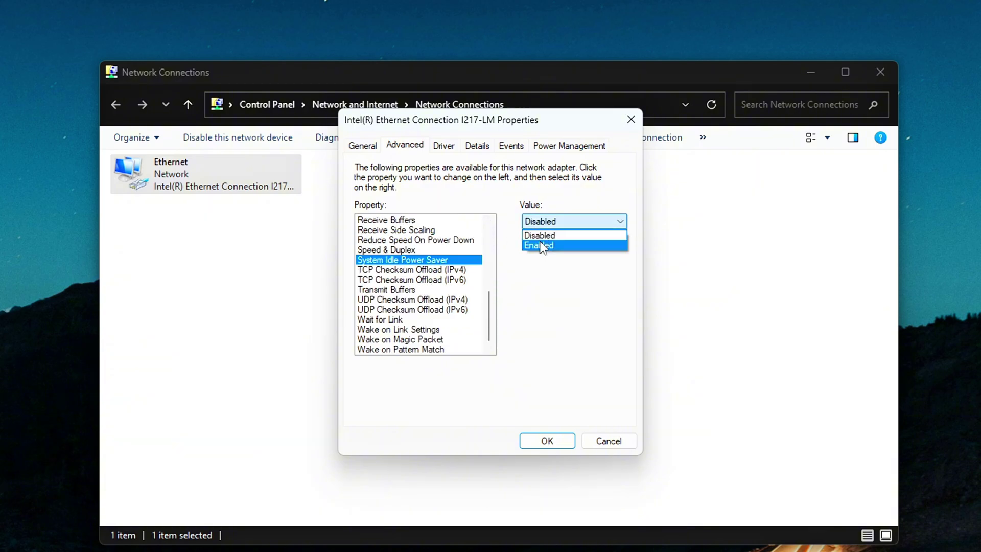
click(541, 245)
click(562, 221)
click(544, 236)
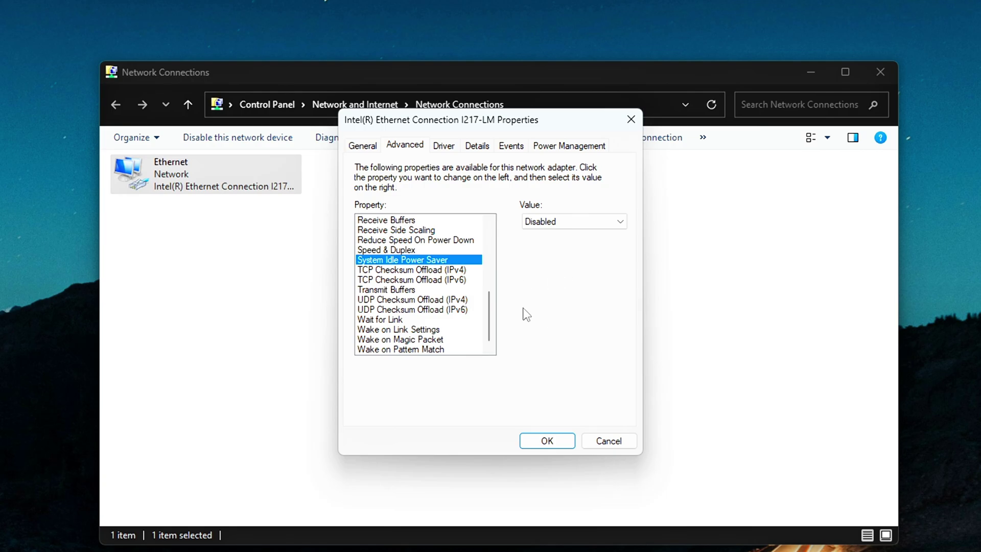
Set the adapter's Wake on Magic Packet property to Disabled.
click(415, 340)
click(596, 224)
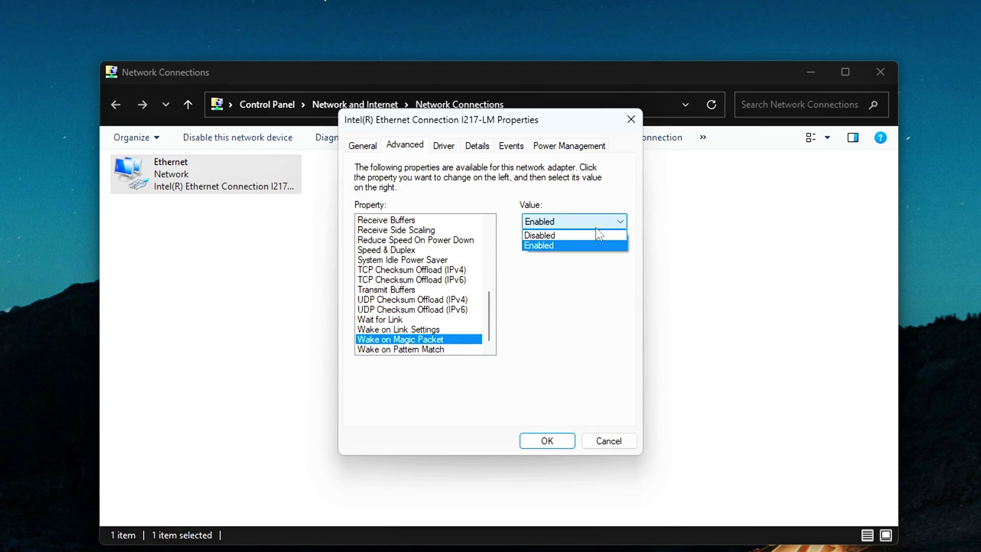
click(593, 233)
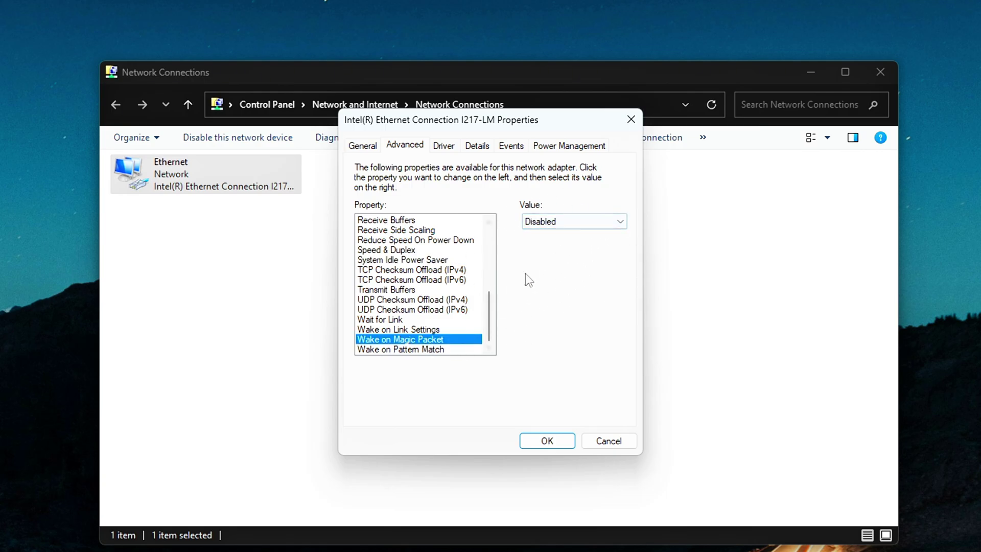
Set the adapter's Speed & Duplex property to Auto Negotiation and accept the adapter's property changes.
drag(487, 318, 485, 299)
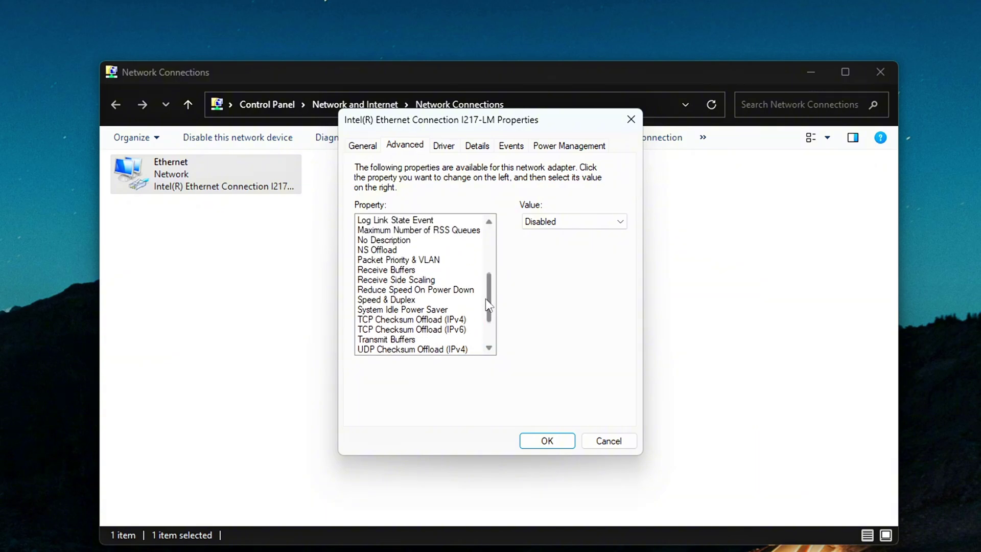
click(403, 301)
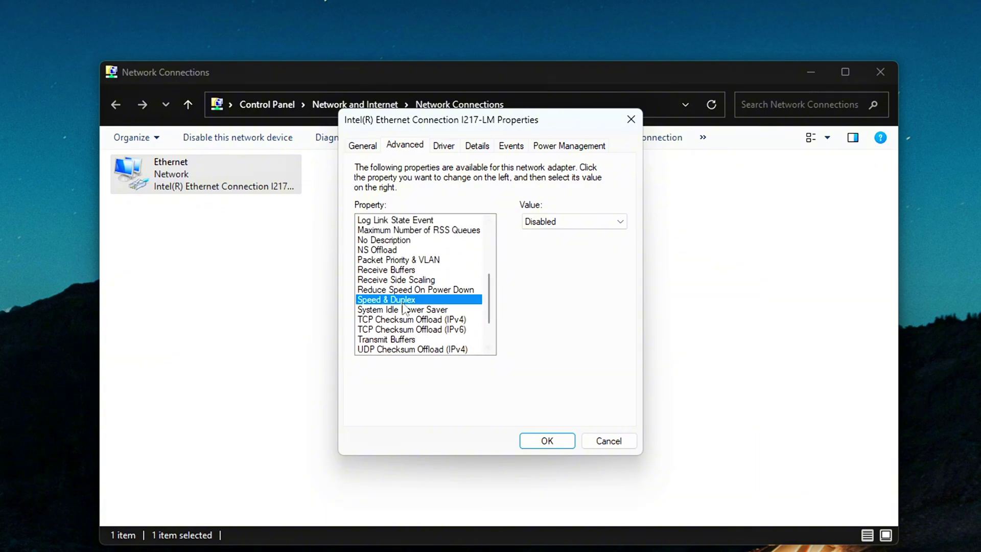
click(549, 225)
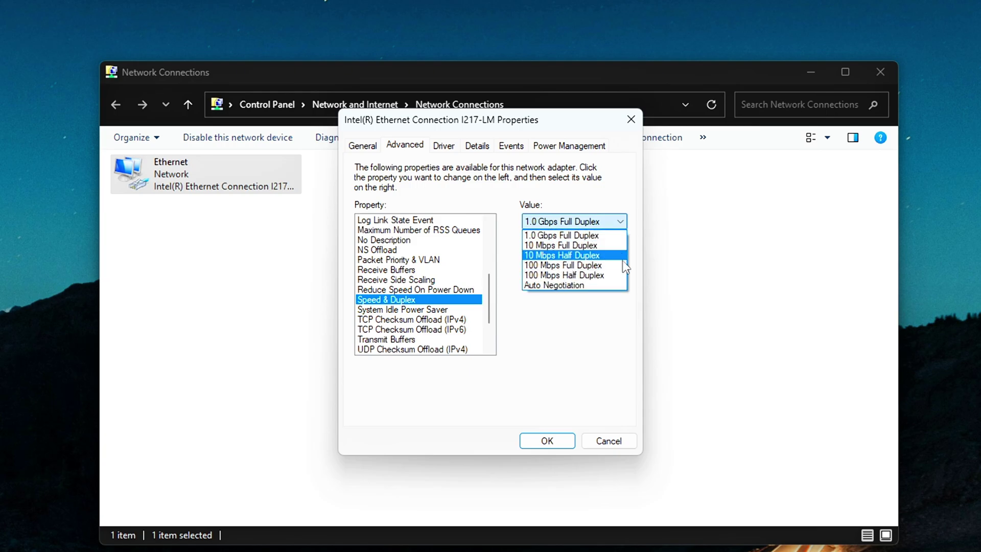
click(544, 286)
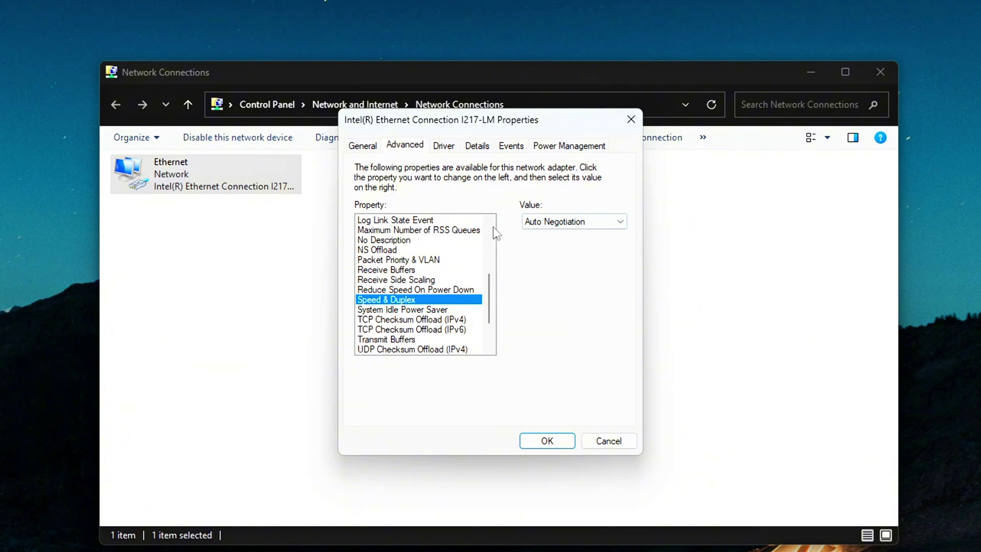
click(537, 441)
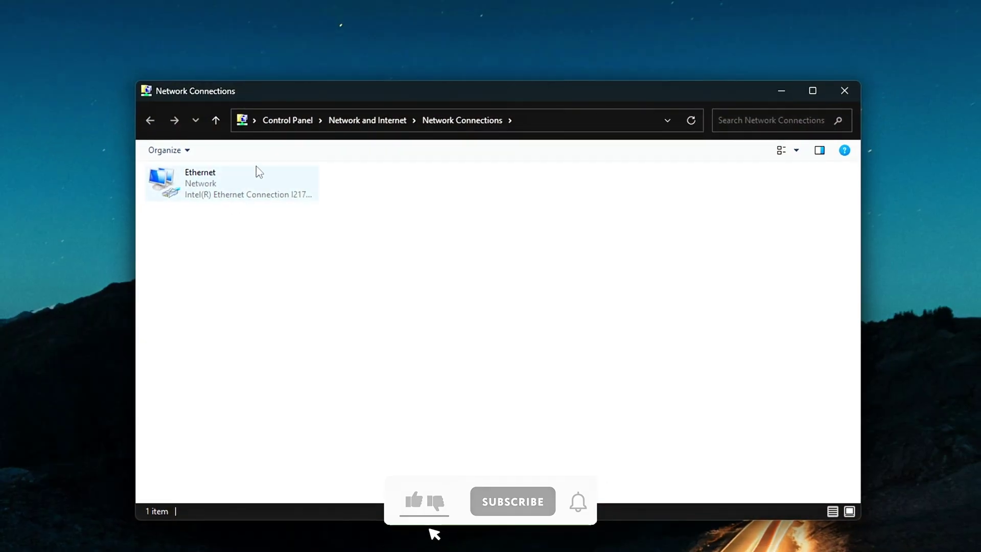
Open the Internet Protocol Version 4 (TCP/IPv4) properties of the Ethernet connection and show its alternate configuration.
drag(413, 93, 427, 39)
right_click(293, 129)
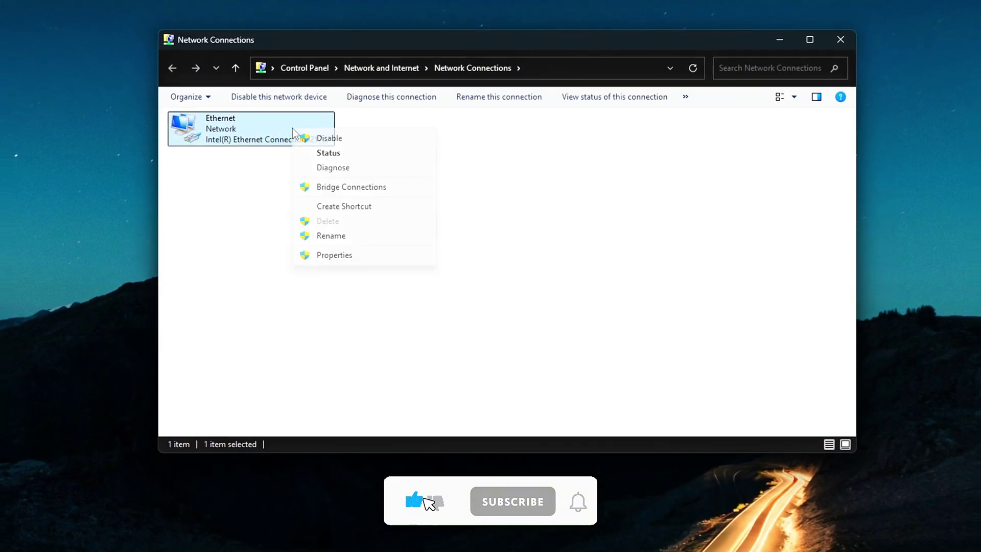
click(338, 256)
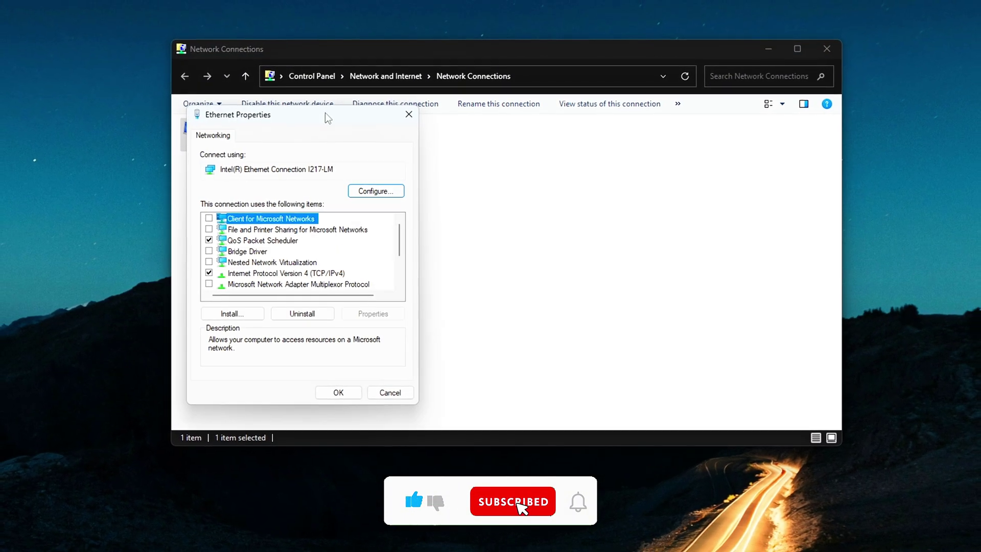
drag(392, 127, 509, 127)
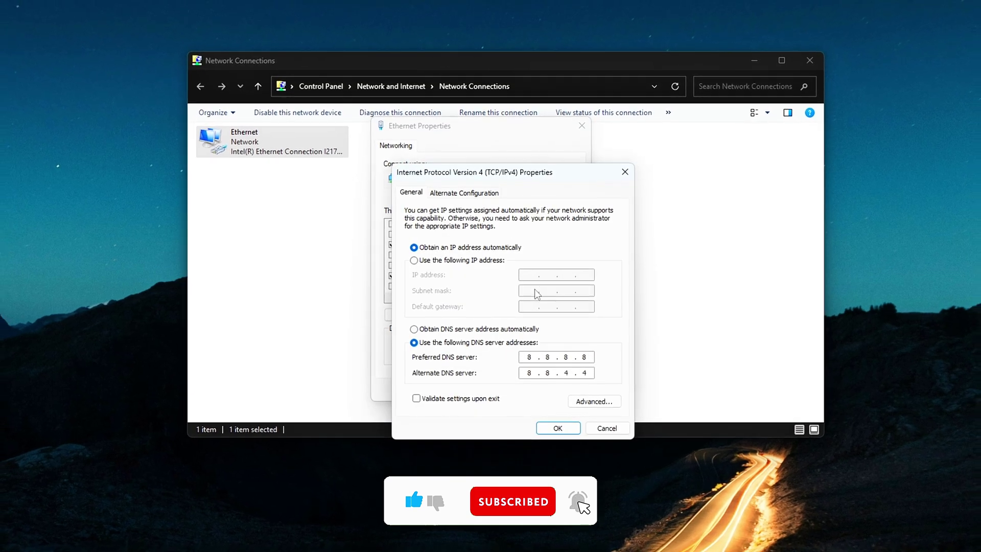
drag(486, 172, 460, 159)
click(439, 180)
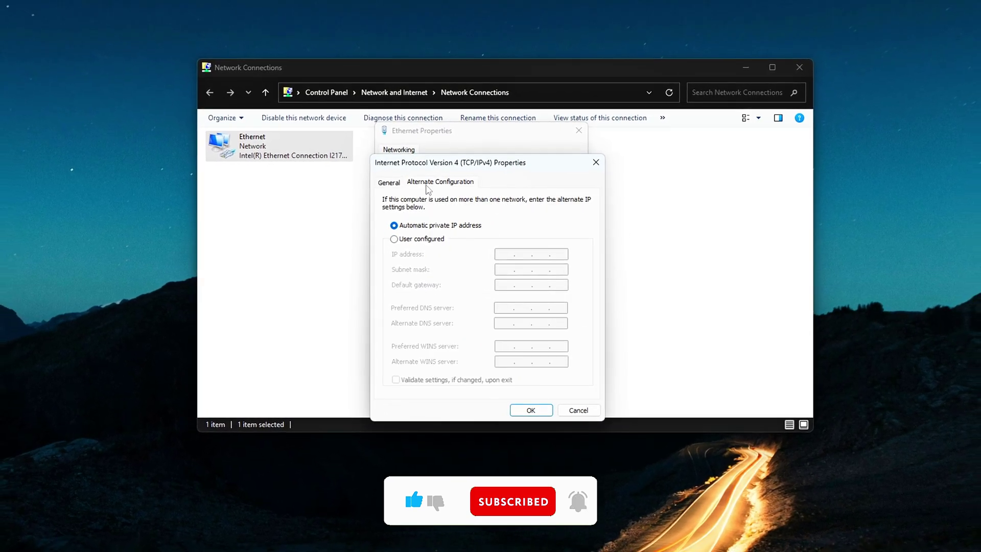